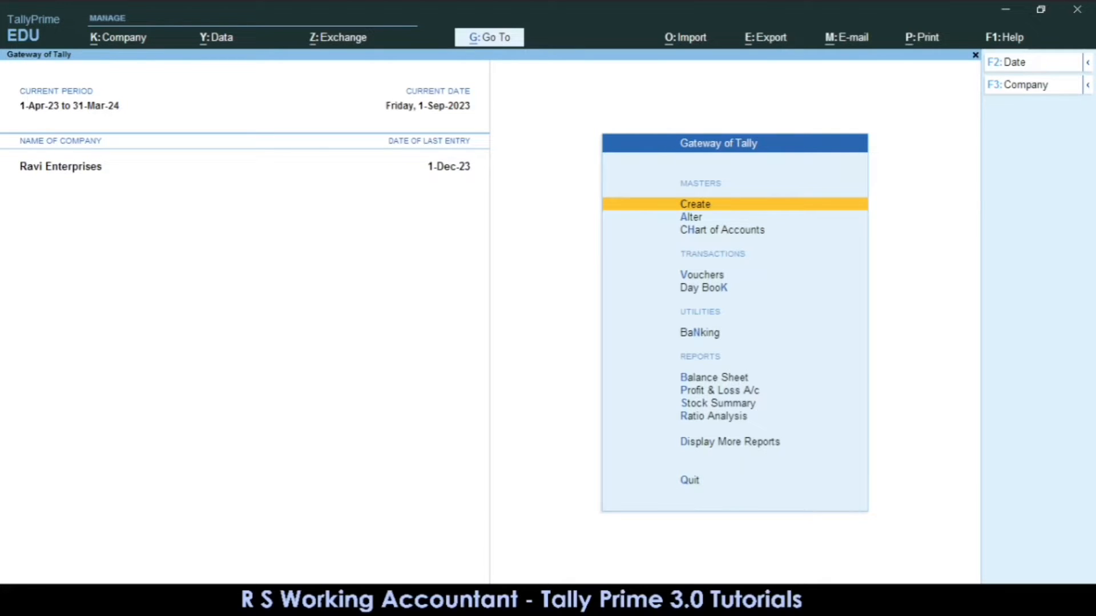
# - Open voucher entry, look at the Receipt and Contra voucher types, and switch to a Payment voucher
pyautogui.press('v')
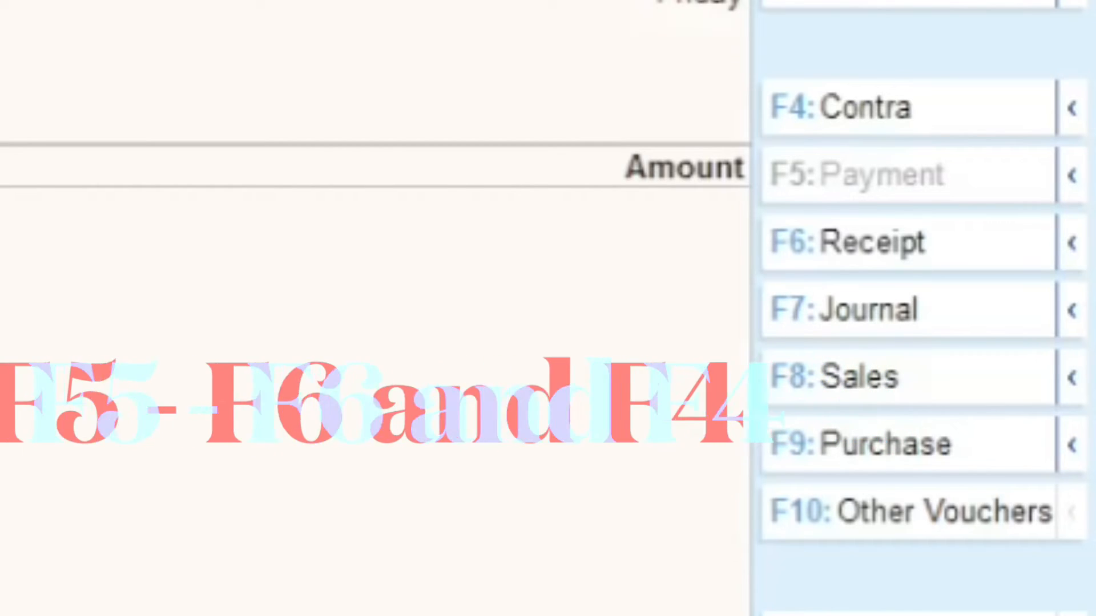
pyautogui.press('F6')
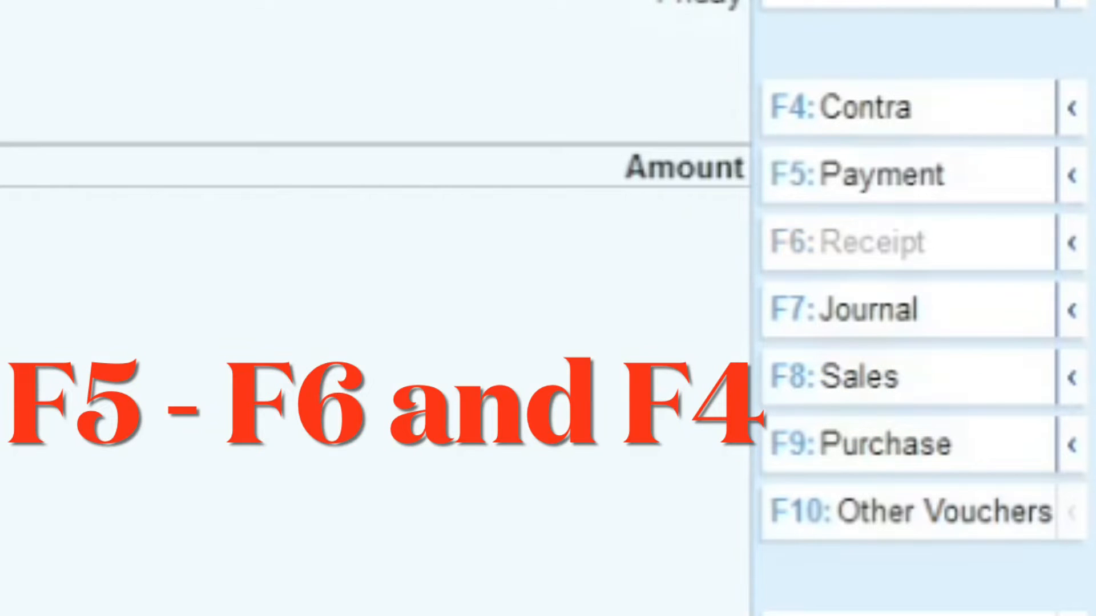
pyautogui.press('F4')
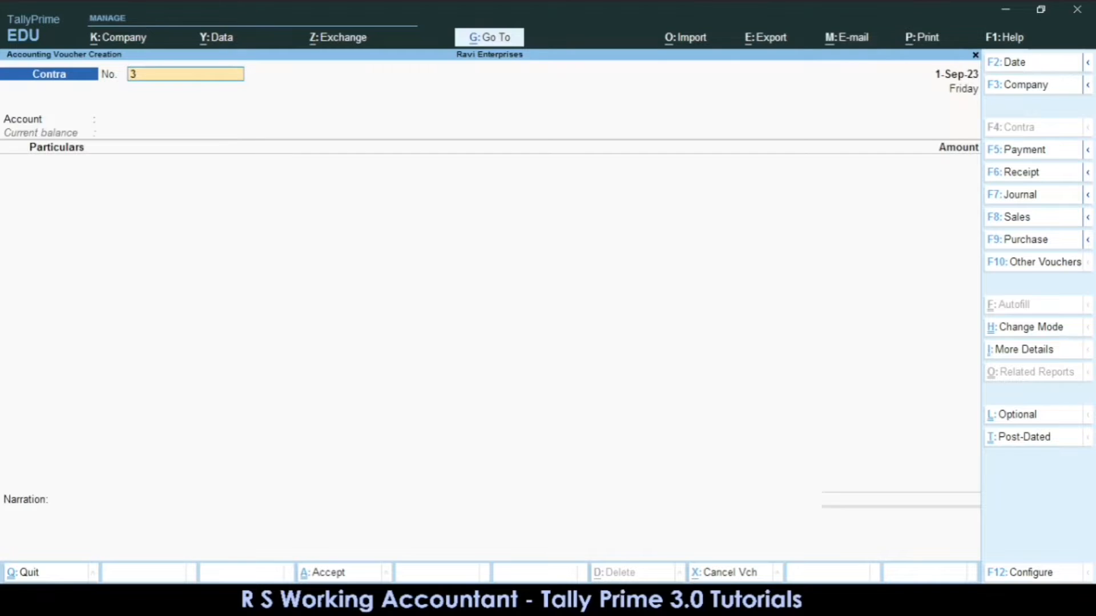
pyautogui.press('F5')
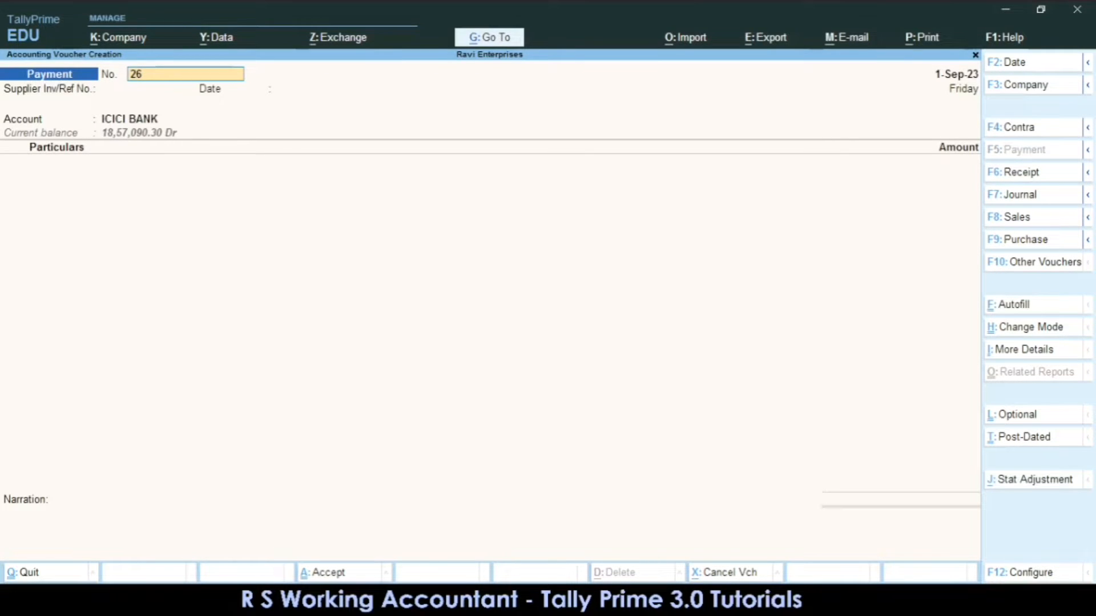
# - Set the payment voucher's supplier invoice reference number to 26, keeping 1-Sep-23 as its date
pyautogui.press('Return')
pyautogui.press('Return')
pyautogui.write('2')
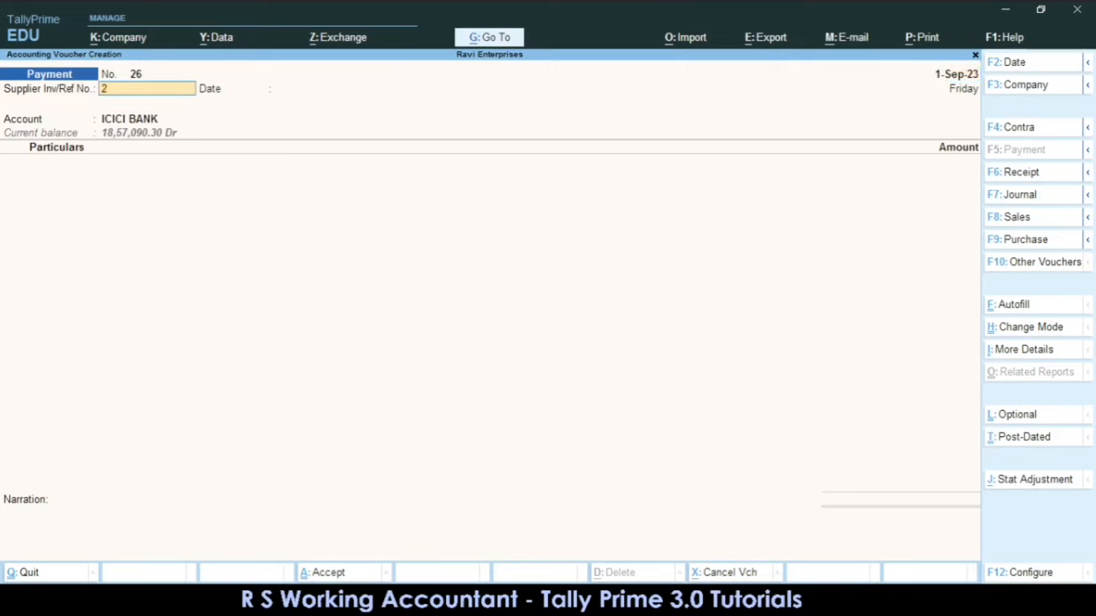
pyautogui.write('6')
pyautogui.press('Return')
pyautogui.press('Return')
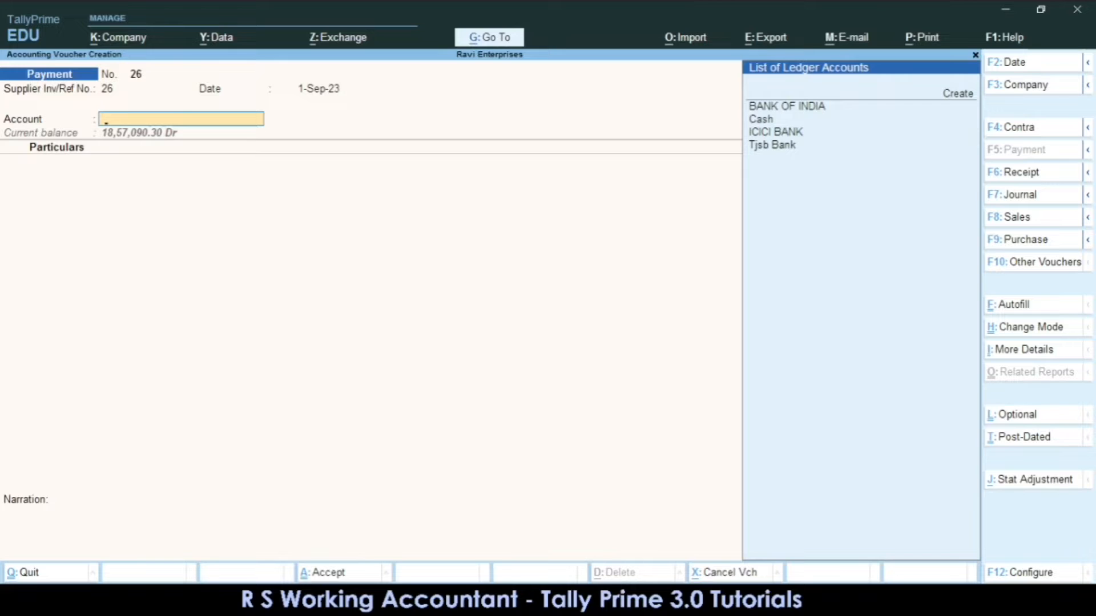
# - Examine the cash and bank ledgers offered for the payment voucher's Account field
pyautogui.press('Down')
pyautogui.press('Down')
pyautogui.press('Down')
pyautogui.press('Down')
pyautogui.press('Down')
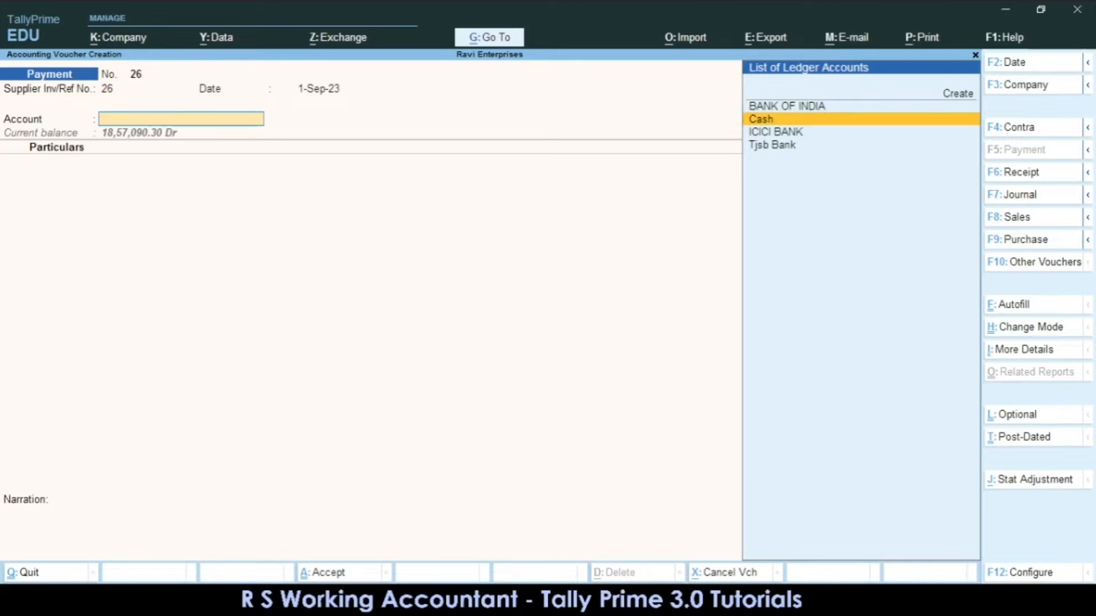
pyautogui.press('Up')
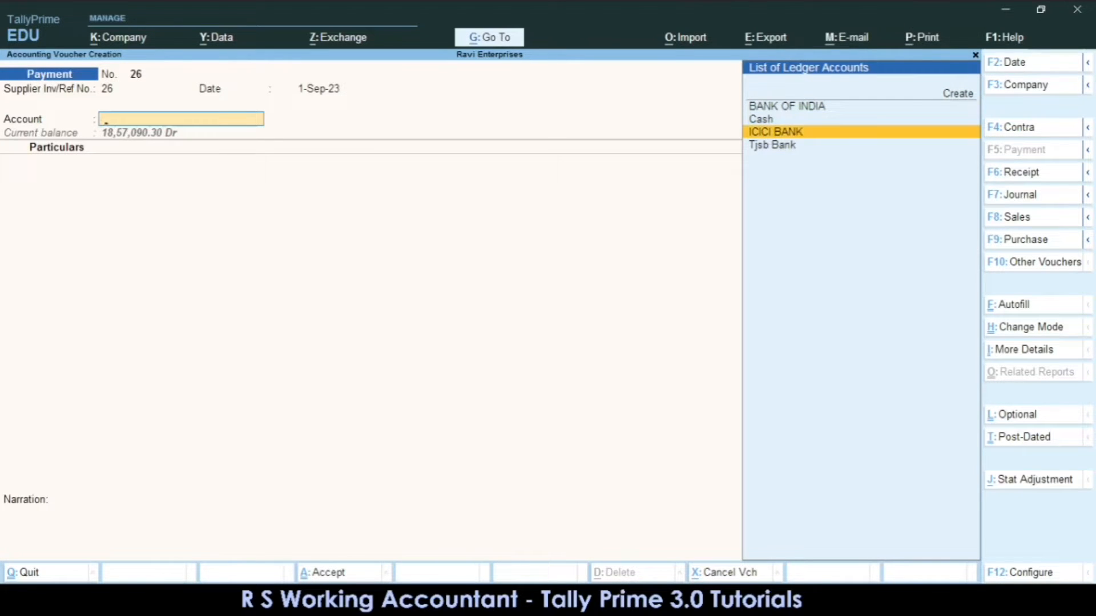
pyautogui.press('Down')
pyautogui.press('Up')
pyautogui.press('Up')
pyautogui.press('Up')
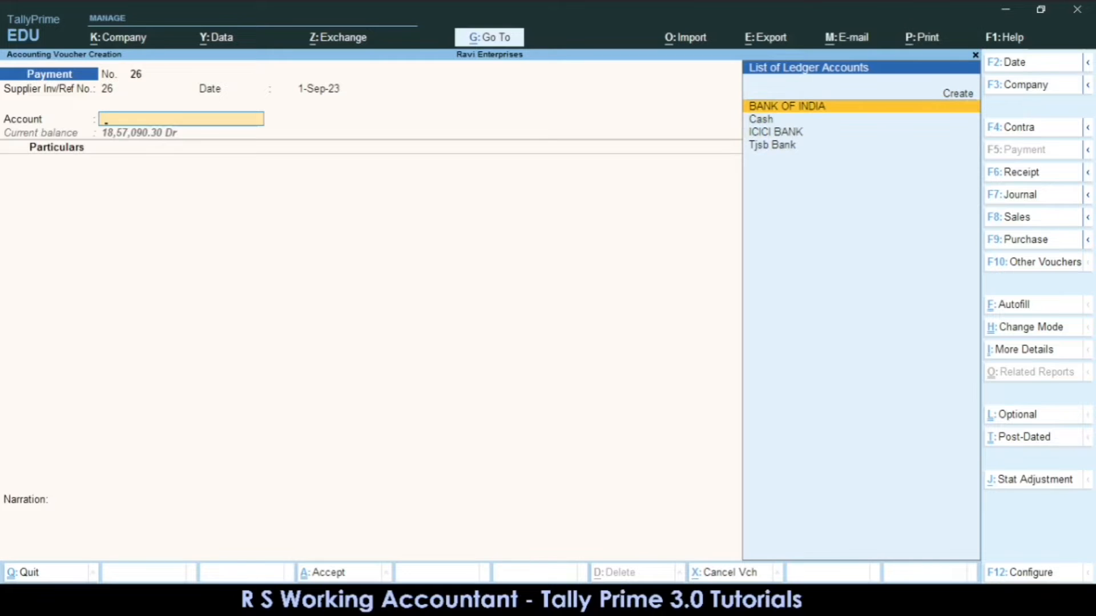
pyautogui.press('Up')
pyautogui.press('Down')
pyautogui.press('Down')
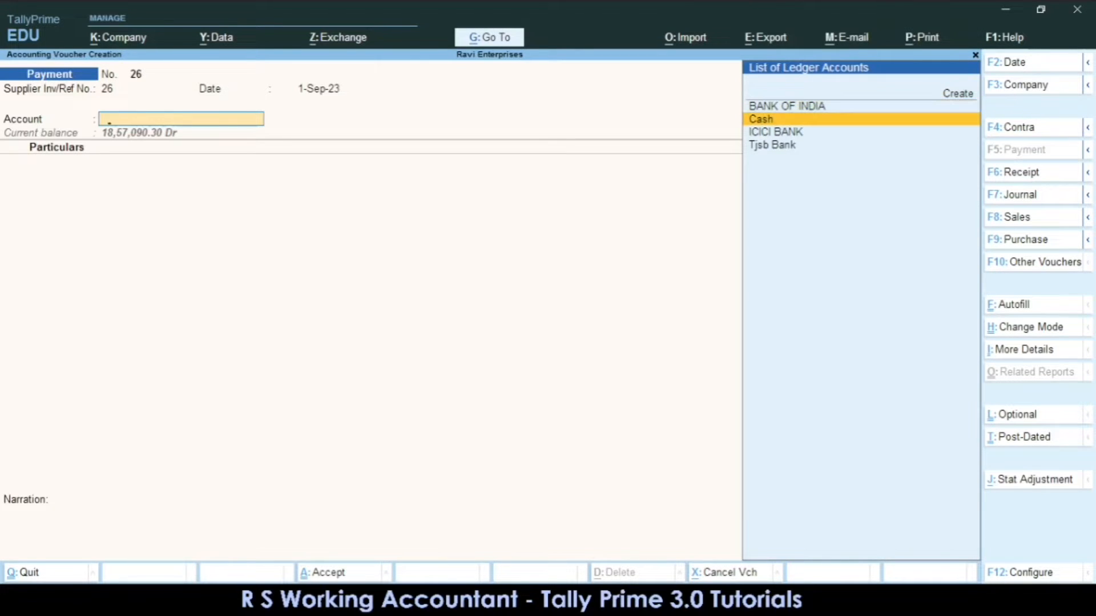
pyautogui.press('Down')
pyautogui.press('Down')
pyautogui.press('Up')
pyautogui.press('Up')
pyautogui.press('Up')
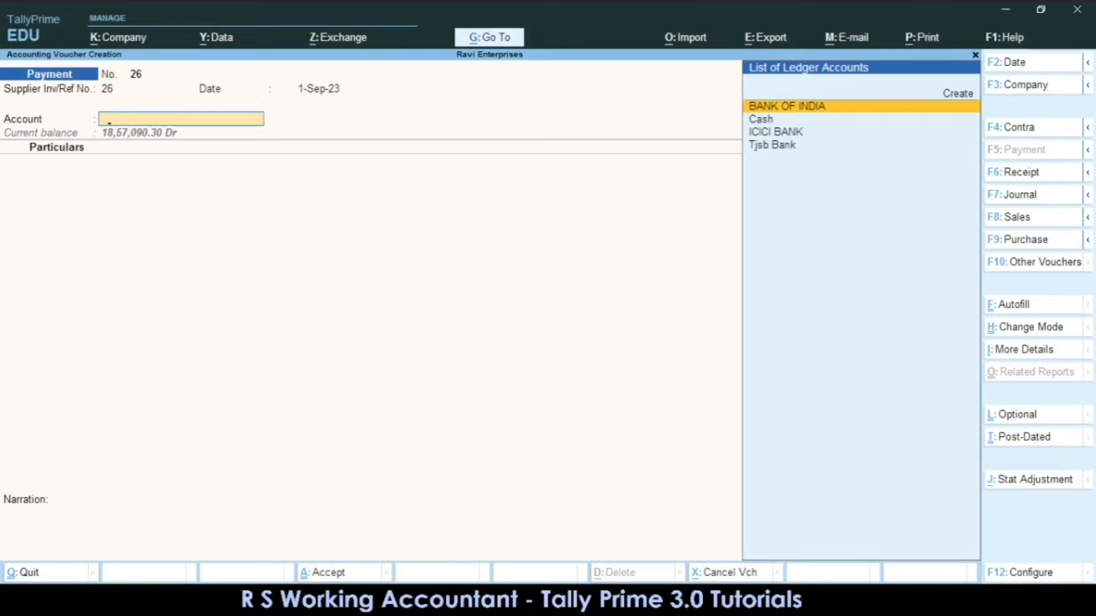
# - Set the payment voucher's account to BANK OF INDIA
pyautogui.press('Down')
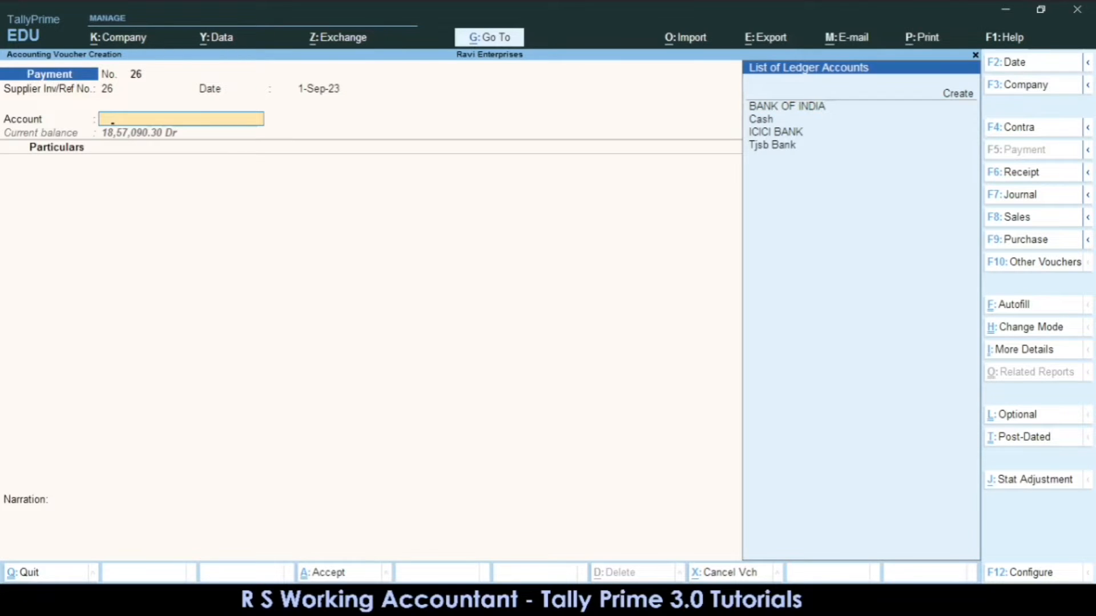
pyautogui.press('Down')
pyautogui.press('Down')
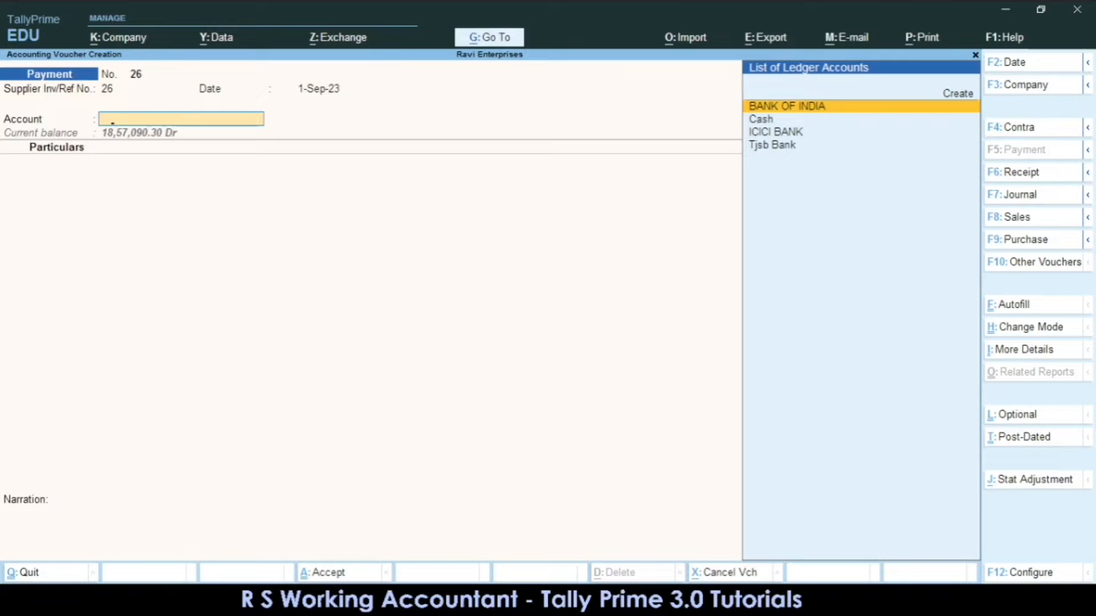
pyautogui.press('Return')
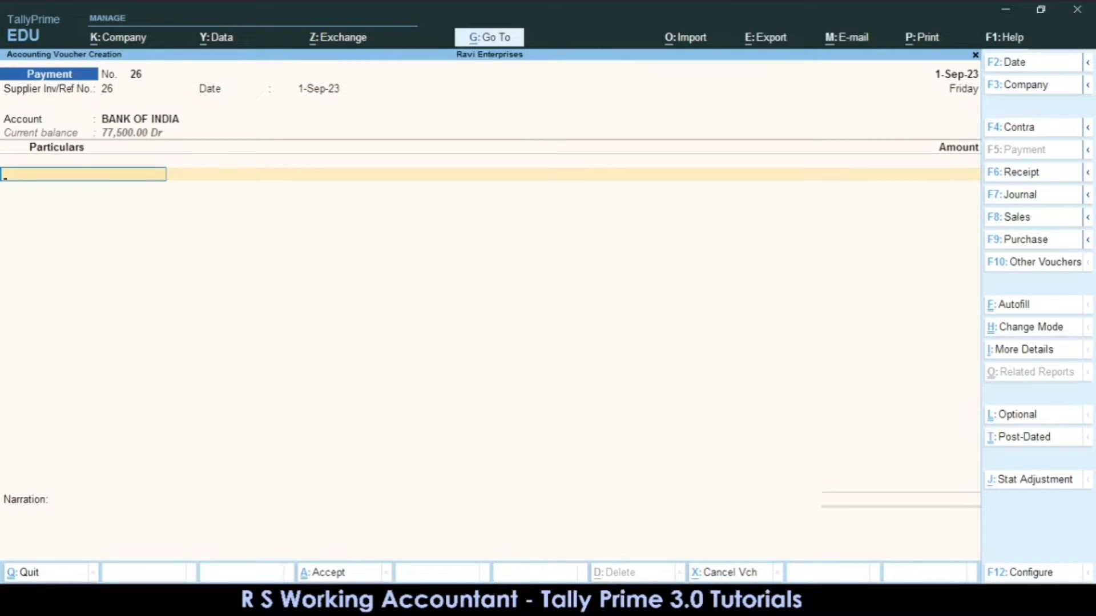
# - Add the Rental Charges ledger with an amount of 15000, and go back from its cost allocations to the ledger selection
pyautogui.write('RE')
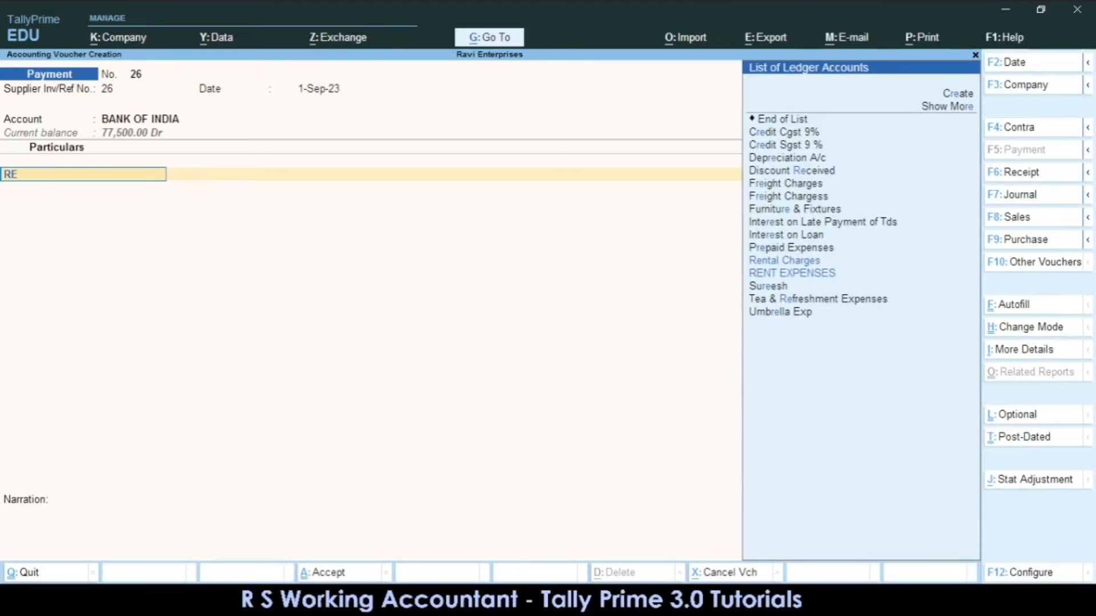
pyautogui.write('NT')
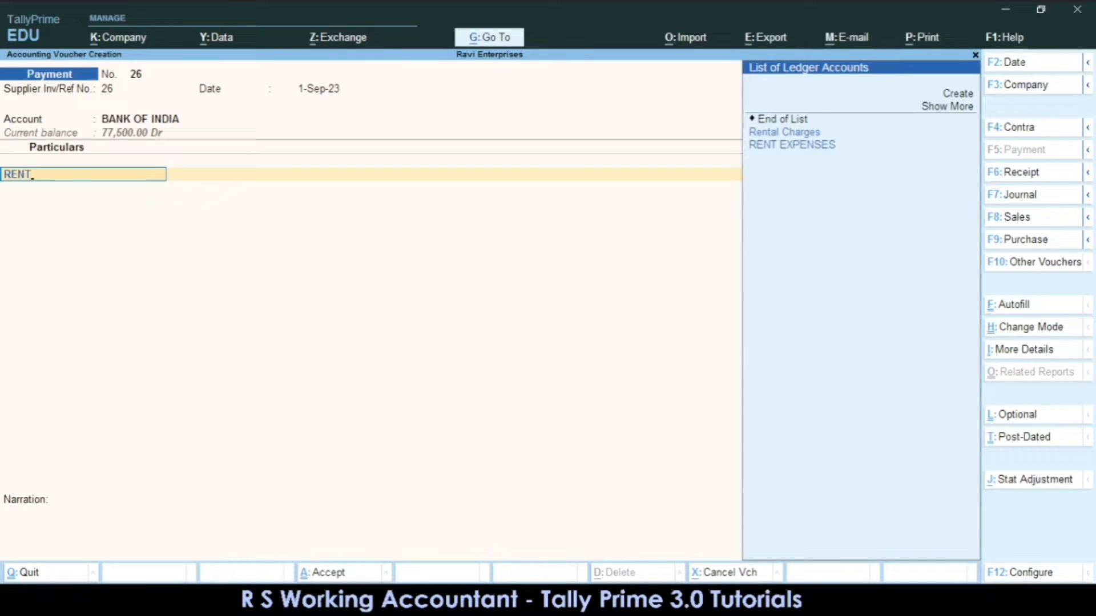
pyautogui.press('Up')
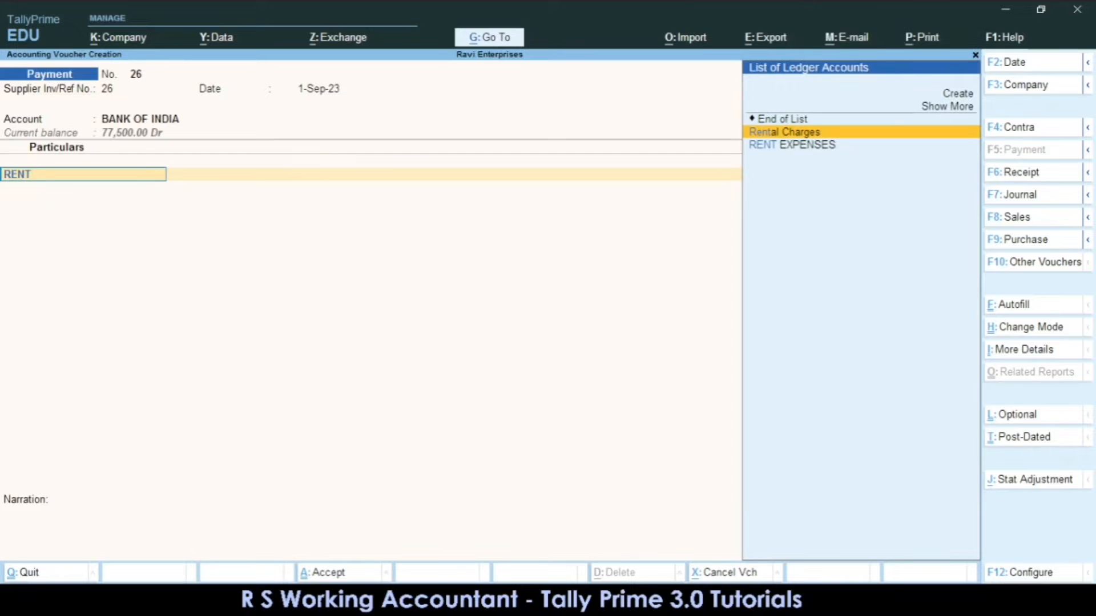
pyautogui.press('Return')
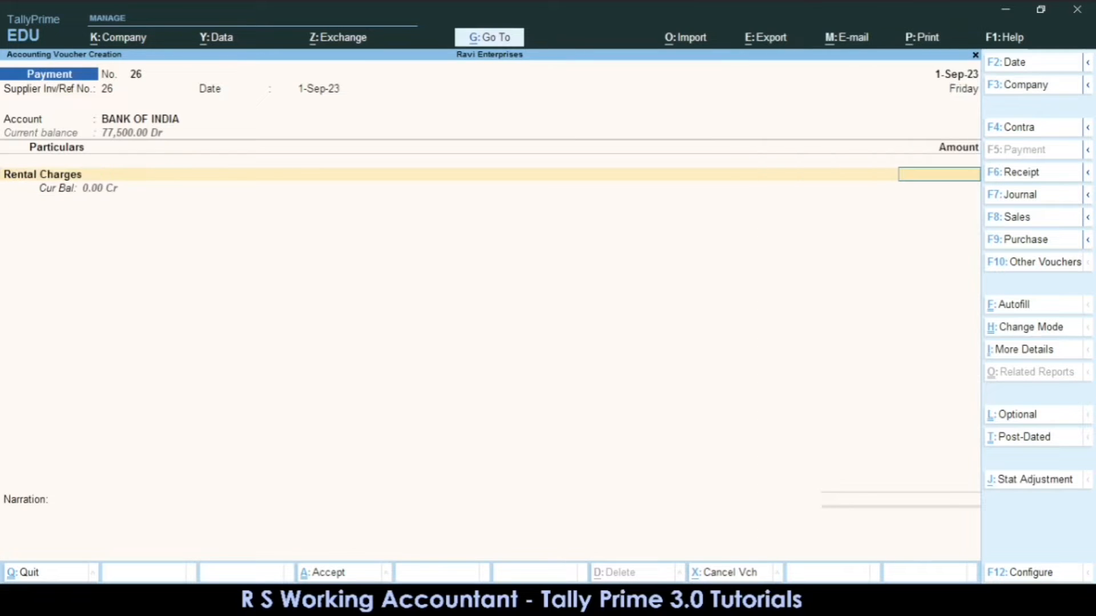
pyautogui.write('15000')
pyautogui.press('Return')
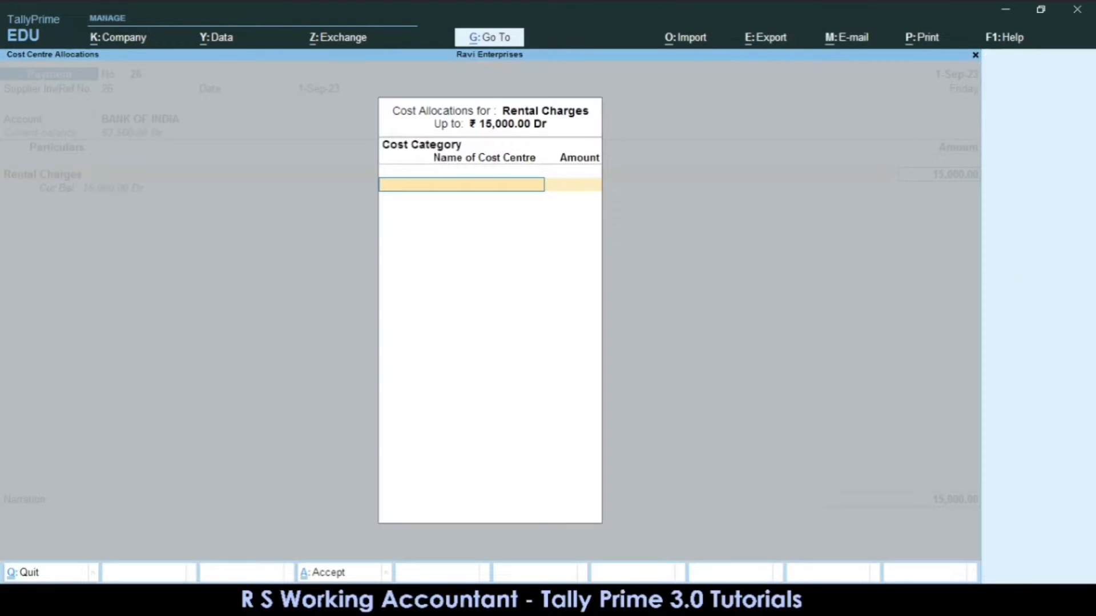
pyautogui.press('Return')
pyautogui.press('BackSpace')
pyautogui.press('BackSpace')
pyautogui.press('BackSpace')
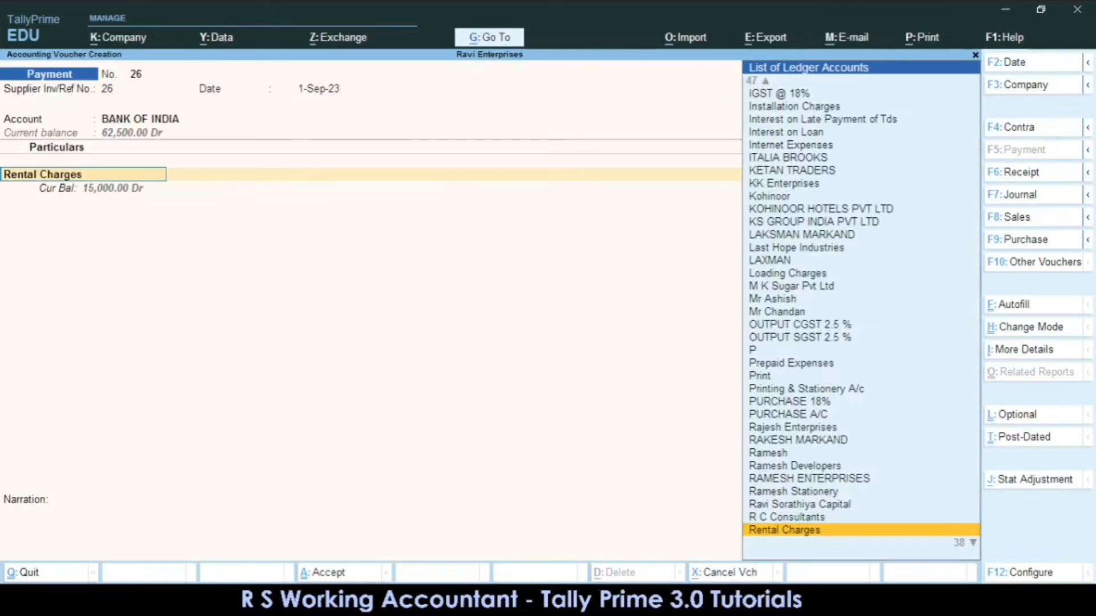
# - Try to set cost centres to No in the Rental Charges ledger, then discard the alteration
pyautogui.hotkey('ctrl', 'Return')
pyautogui.press('Return')
pyautogui.press('Return')
pyautogui.press('Return')
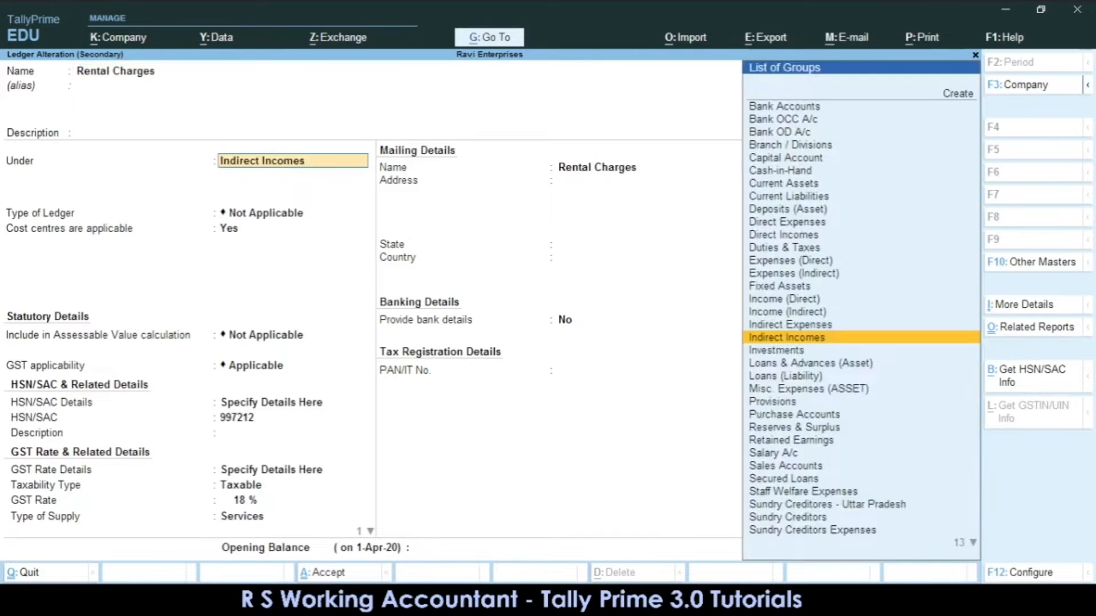
pyautogui.press('Return')
pyautogui.press('Return')
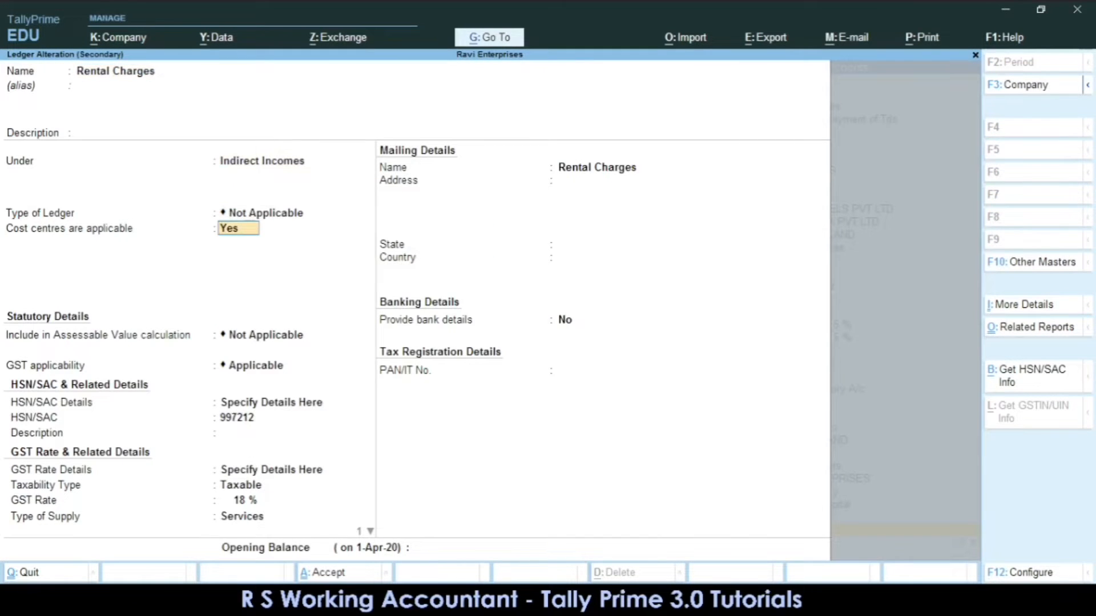
pyautogui.write('N')
pyautogui.press('Return')
pyautogui.press('BackSpace')
pyautogui.press('BackSpace')
pyautogui.press('BackSpace')
pyautogui.press('BackSpace')
pyautogui.press('Escape')
pyautogui.press('y')
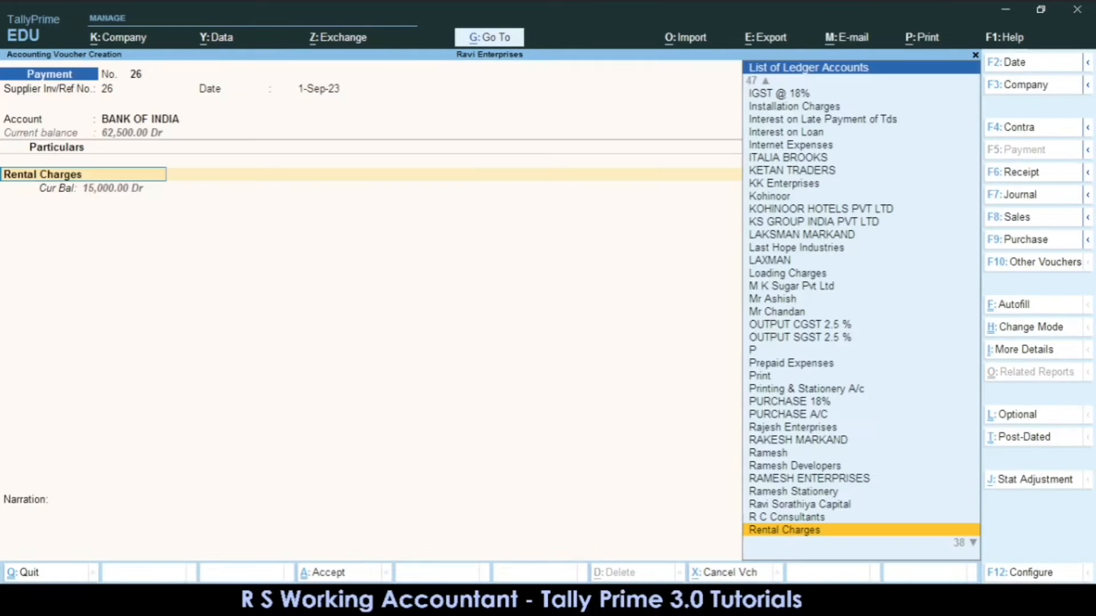
# - Replace Rental Charges with the RENT EXPENSES ledger in the payment voucher's particulars
pyautogui.write('RENT')
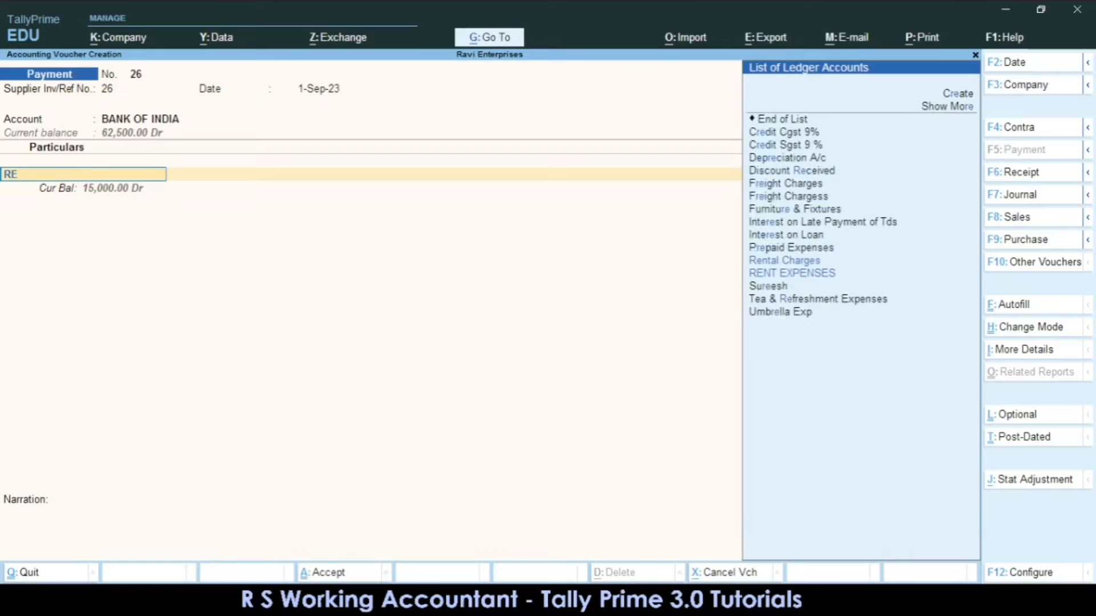
pyautogui.press('Down')
pyautogui.press('Down')
pyautogui.press('Return')
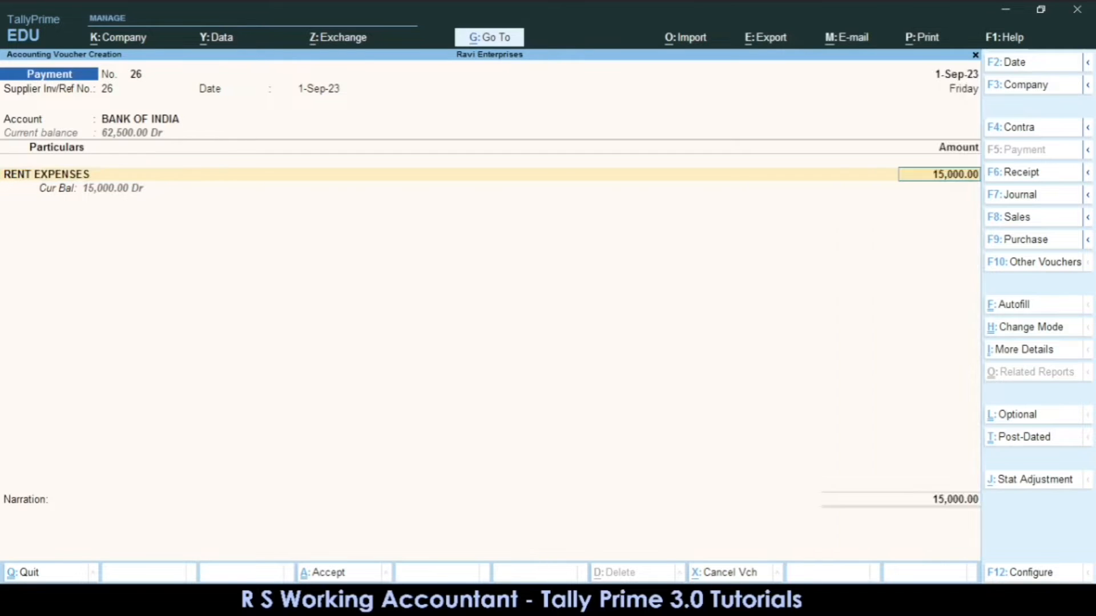
# - Alter the RENT EXPENSES ledger so that cost centres are not applicable, and save it
pyautogui.press('BackSpace')
pyautogui.hotkey('ctrl', 'Return')
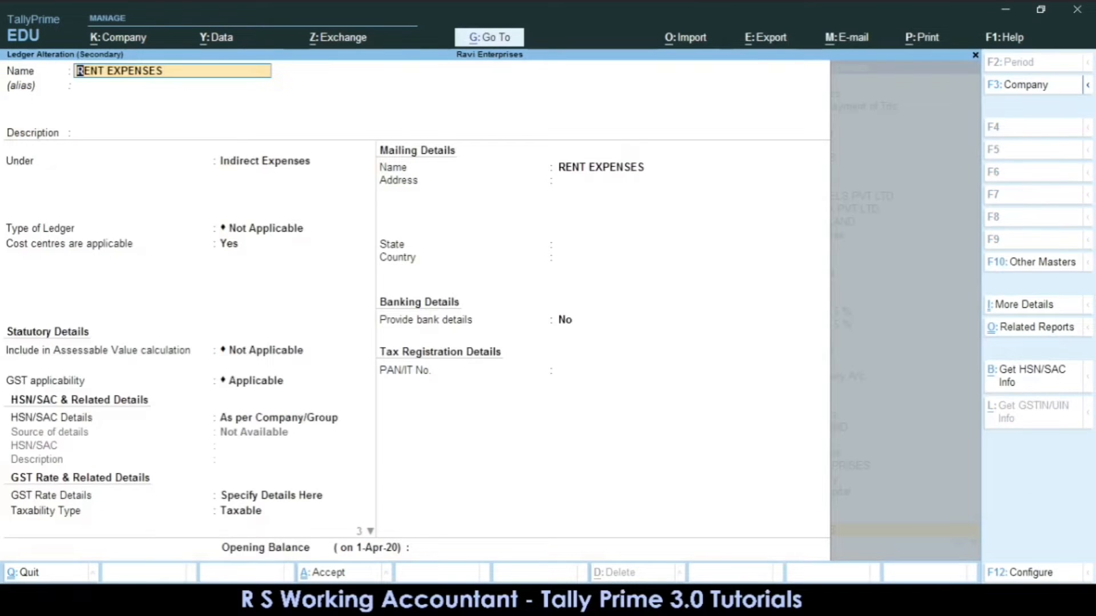
pyautogui.press('Return')
pyautogui.press('Return')
pyautogui.press('Return')
pyautogui.press('Return')
pyautogui.press('Return')
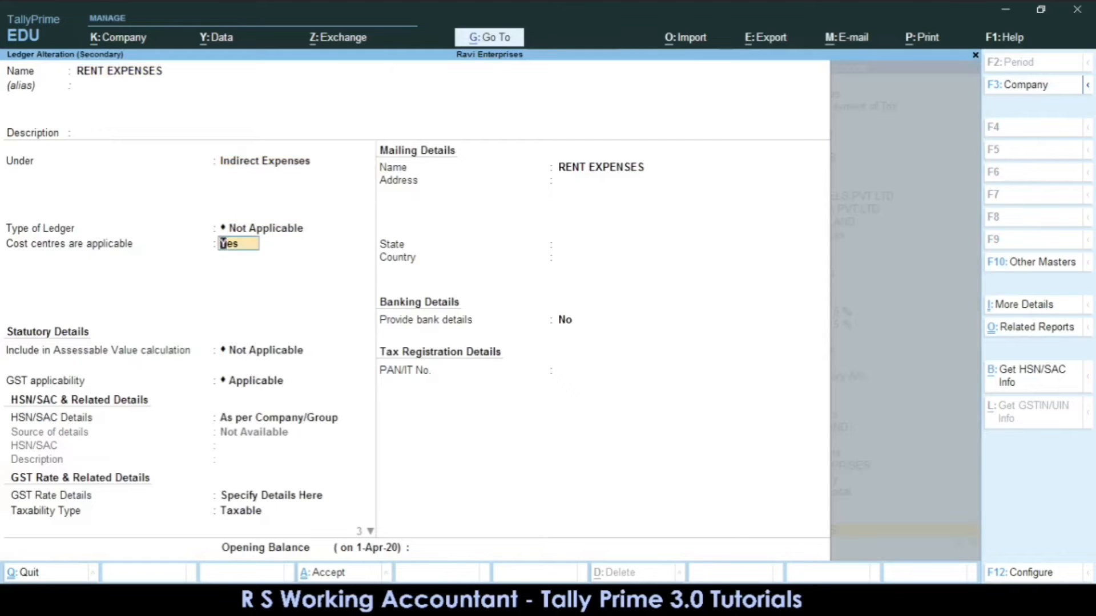
pyautogui.press('Return')
pyautogui.press('BackSpace')
pyautogui.write('N')
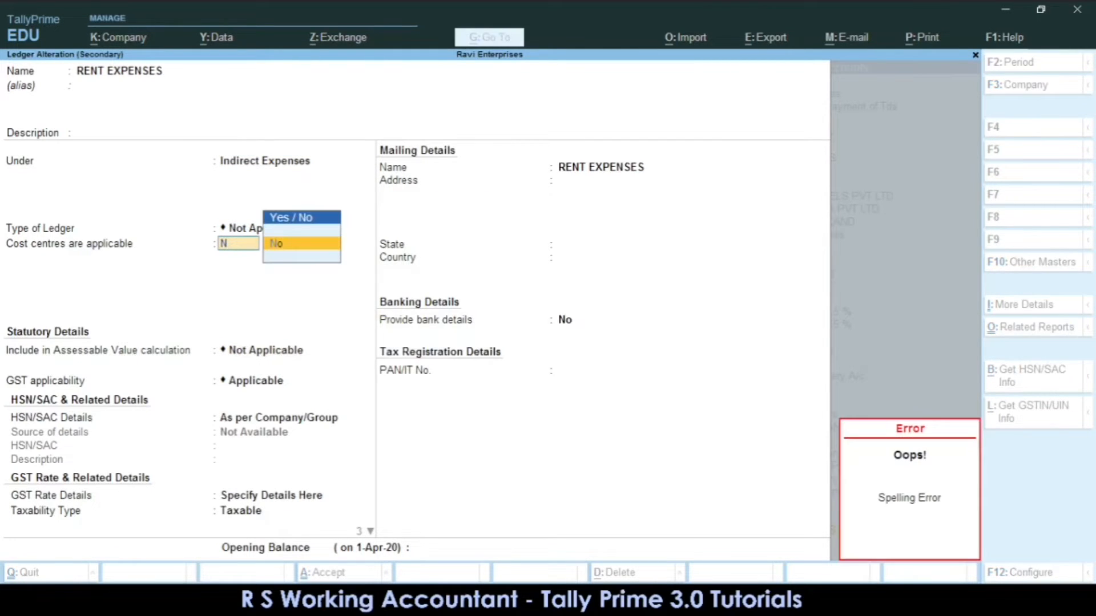
pyautogui.press('Return')
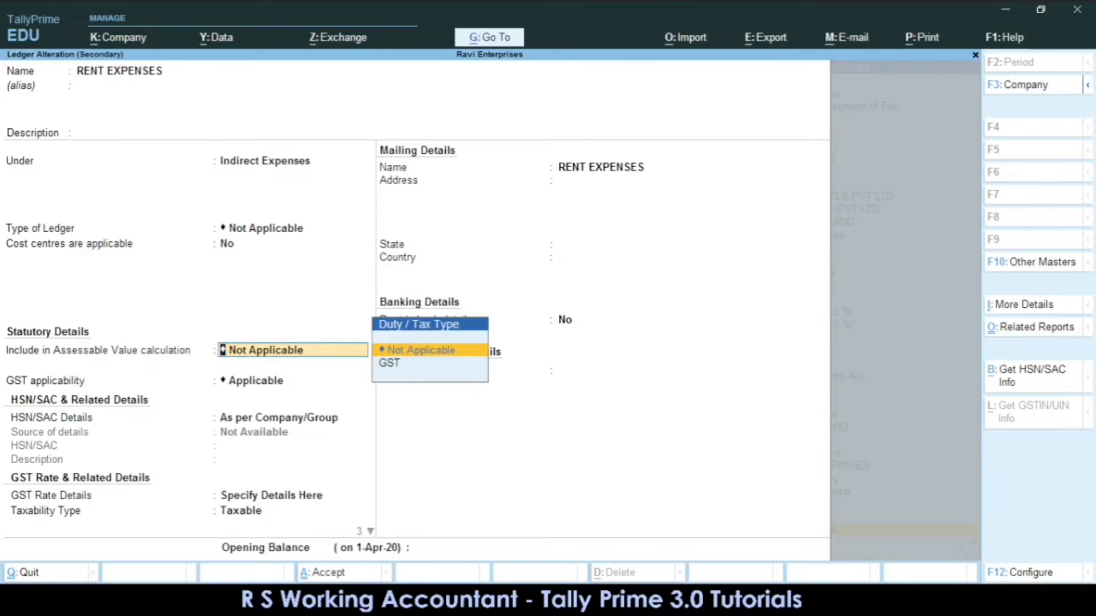
pyautogui.press('ctrl')
pyautogui.hotkey('ctrl', 'a')
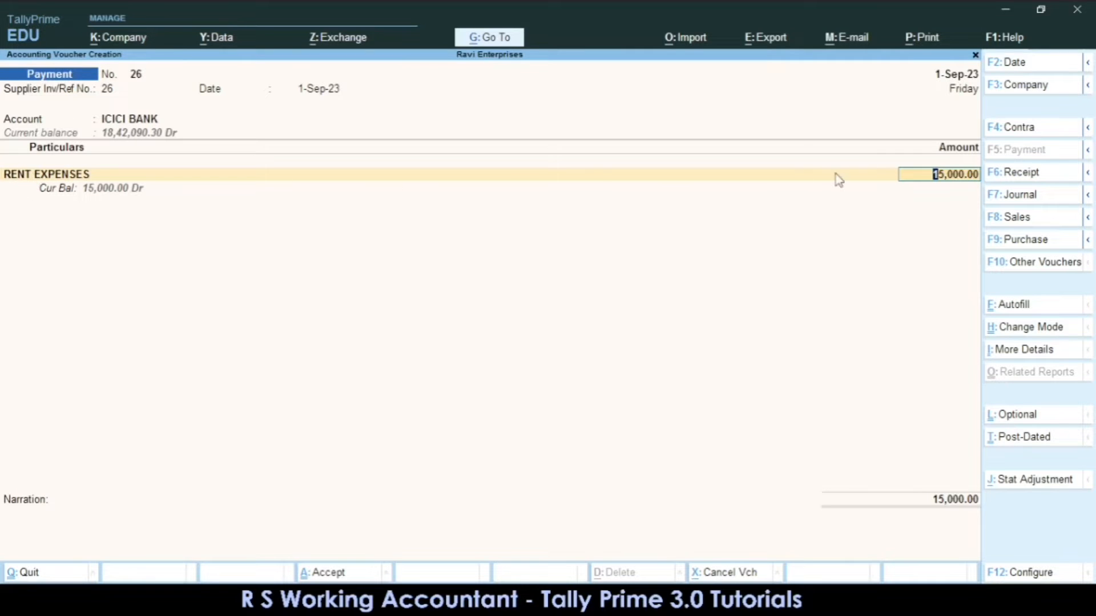
# - Accept the 15,000 rent amount and complete the ICICI BANK cheque allocation with instrument number 514741, dated 1-Sep-23
pyautogui.press('Return')
pyautogui.press('Return')
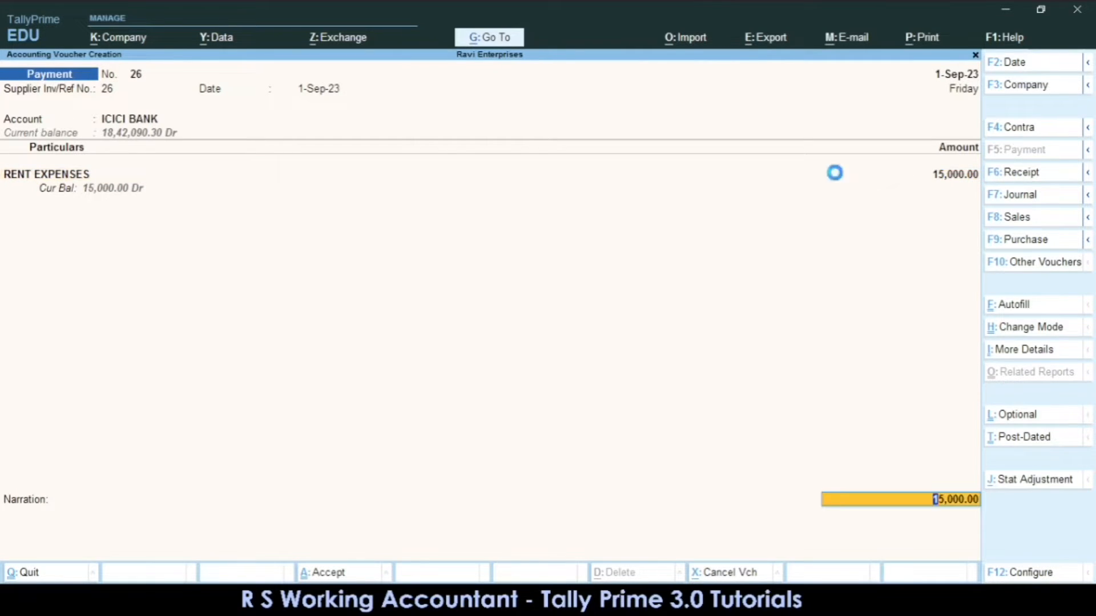
pyautogui.press('Return')
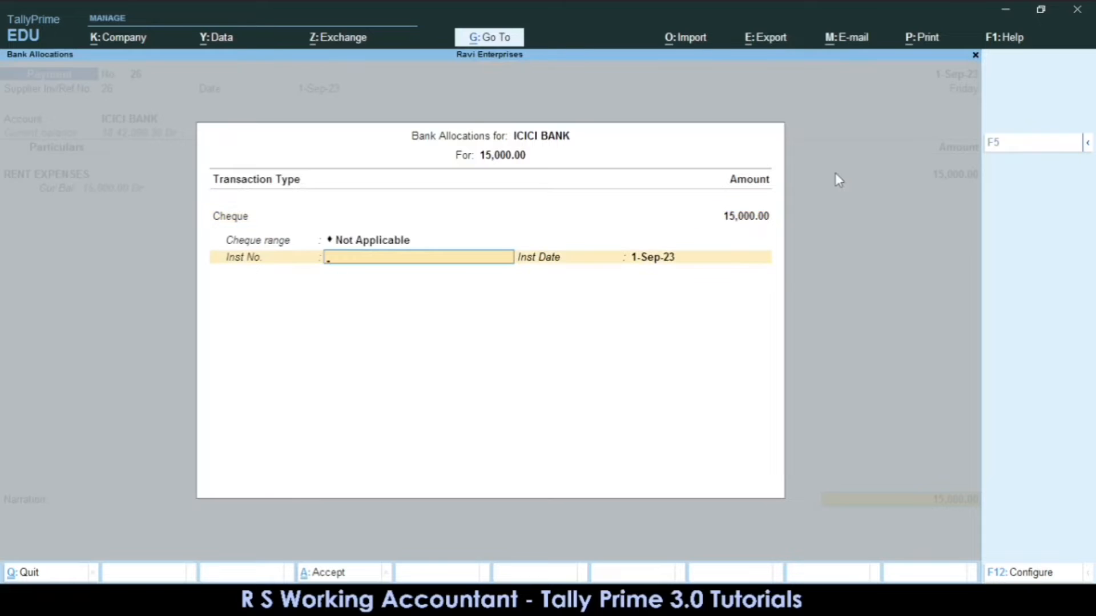
pyautogui.write('514741')
pyautogui.press('Return')
pyautogui.press('Return')
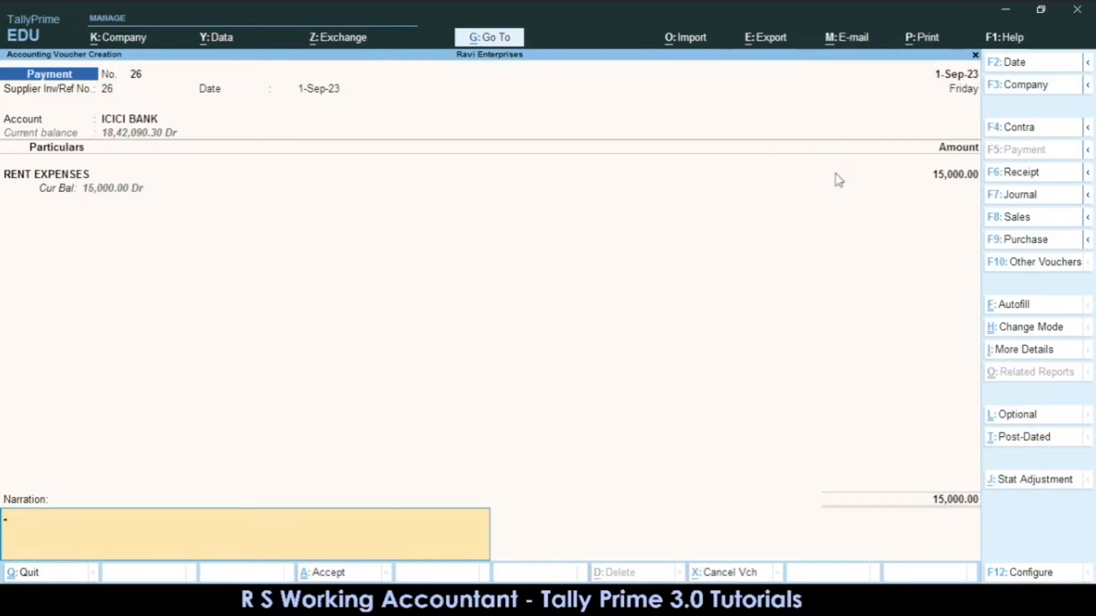
# - Enter the narration "Being rent paid for august month" for the payment voucher
pyautogui.write('Being rent piaid for augus')
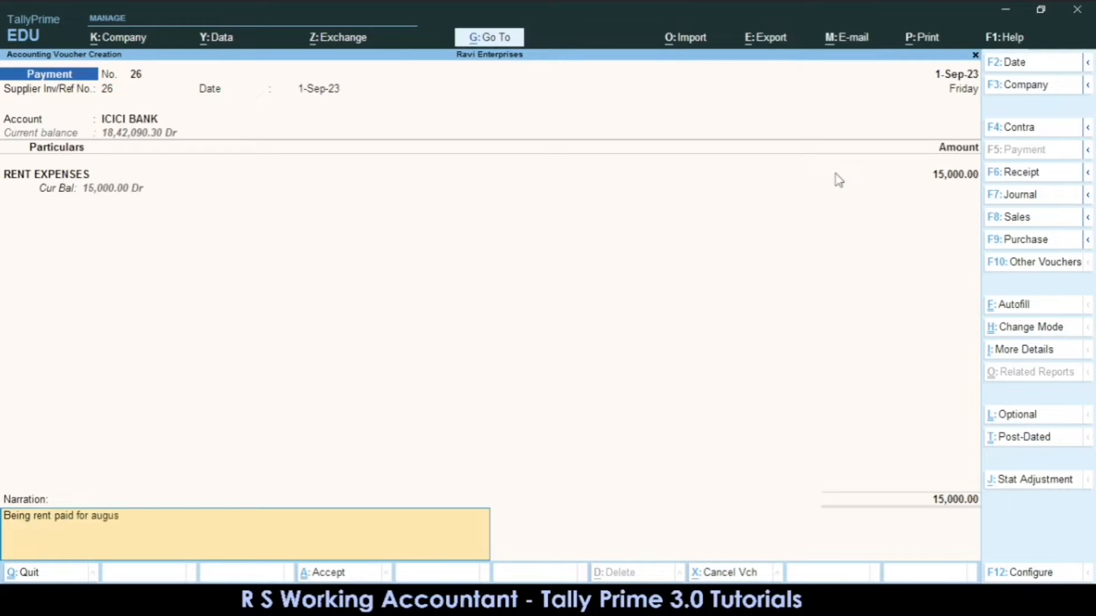
pyautogui.write('t month')
pyautogui.press('Return')
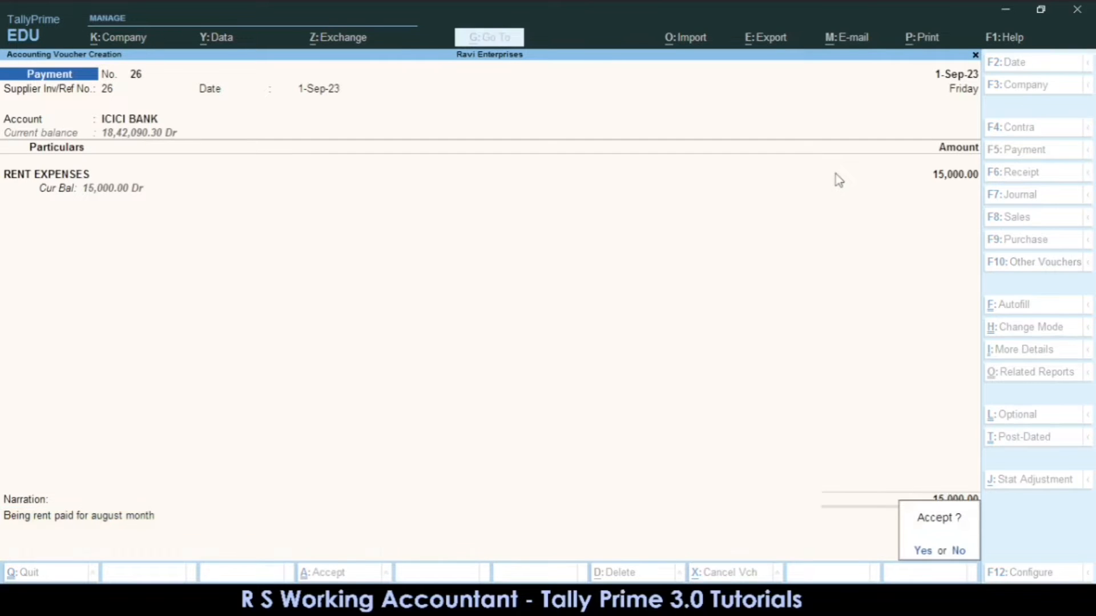
# - Save the rent payment voucher and start a receipt voucher with reference number 269, dated 1-Sep-23
pyautogui.press('Return')
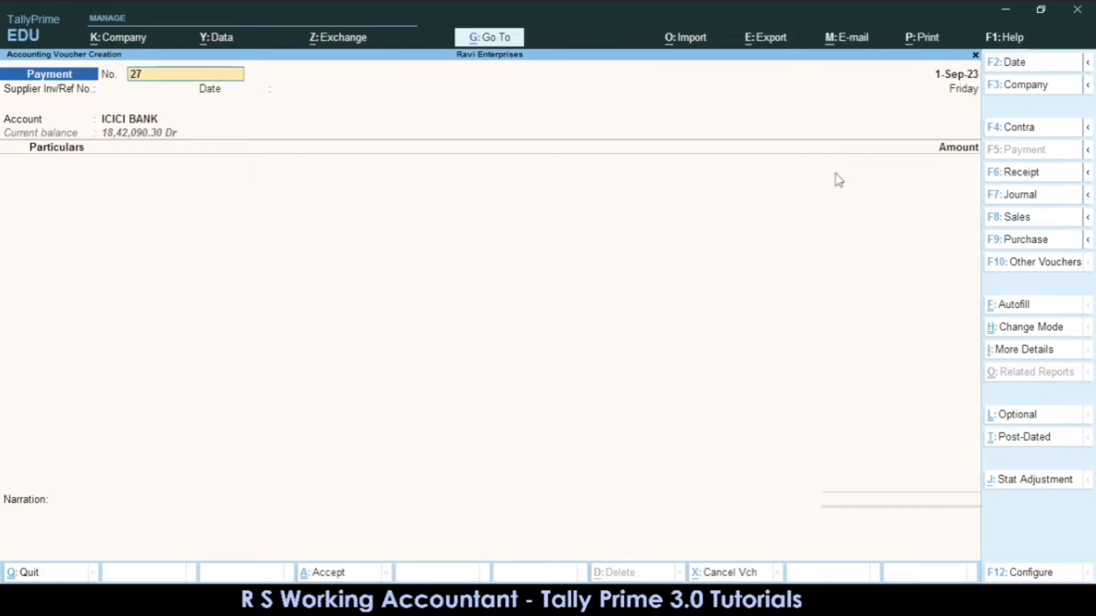
pyautogui.press('F6')
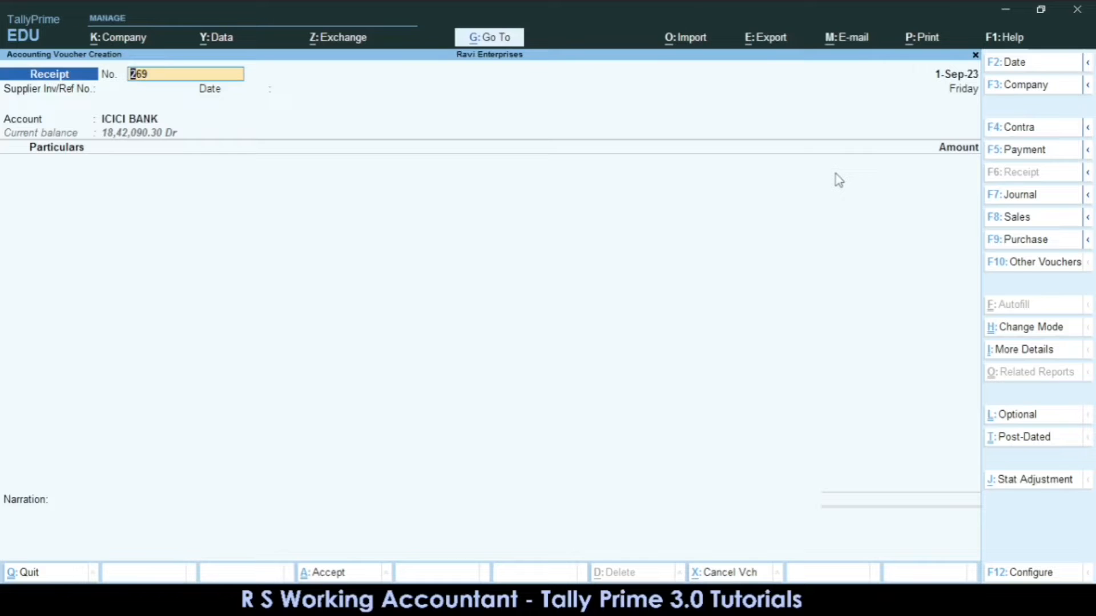
pyautogui.press('Return')
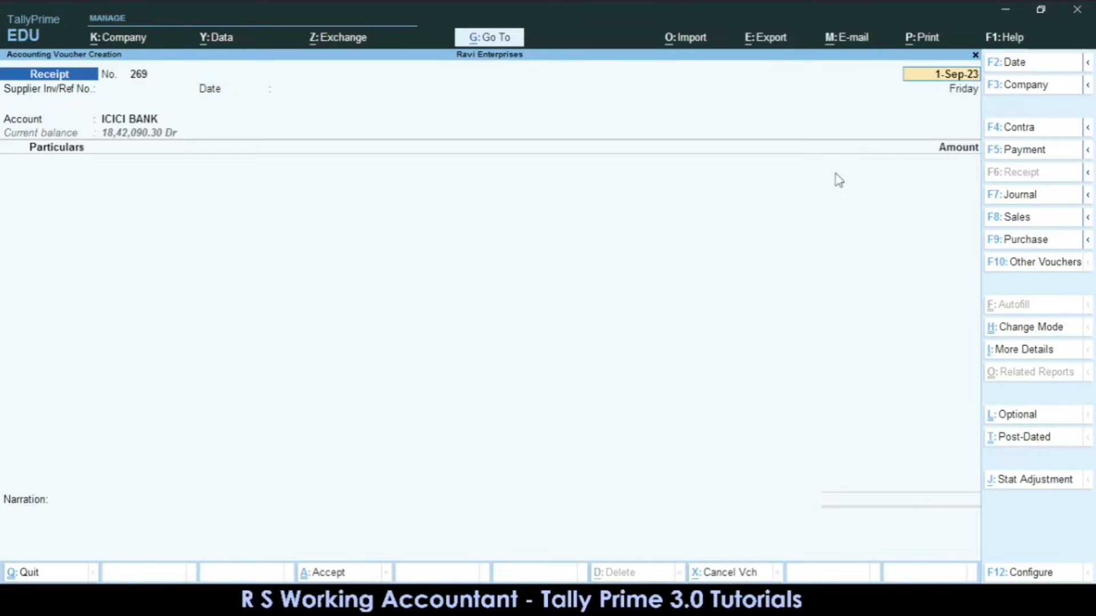
pyautogui.press('Return')
pyautogui.write('269')
pyautogui.press('Return')
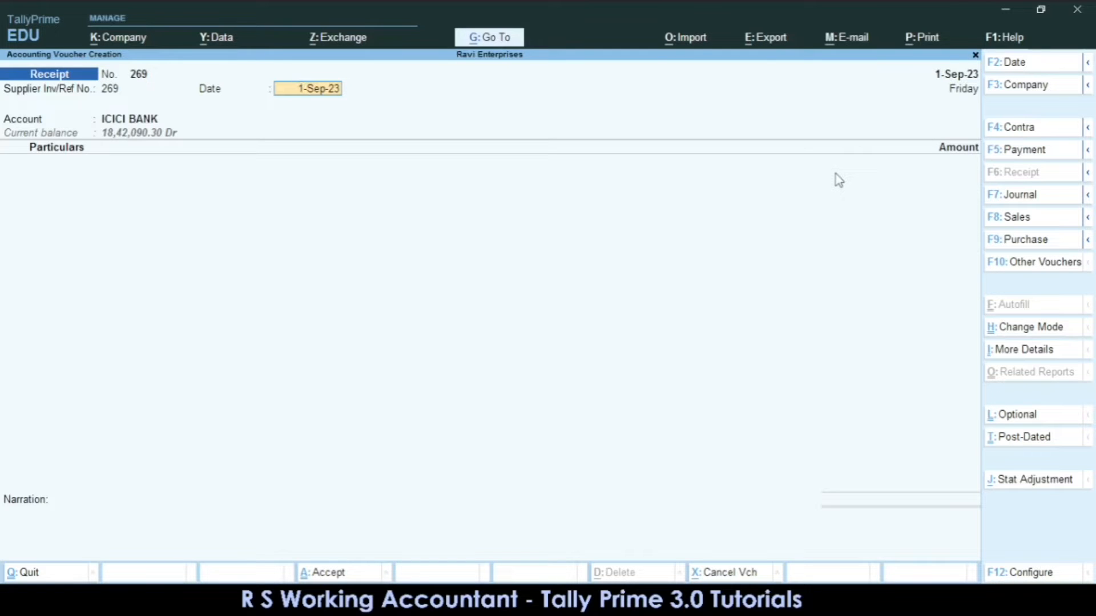
pyautogui.press('Return')
# - Set the receipt voucher's account to Cash
pyautogui.press('BackSpace')
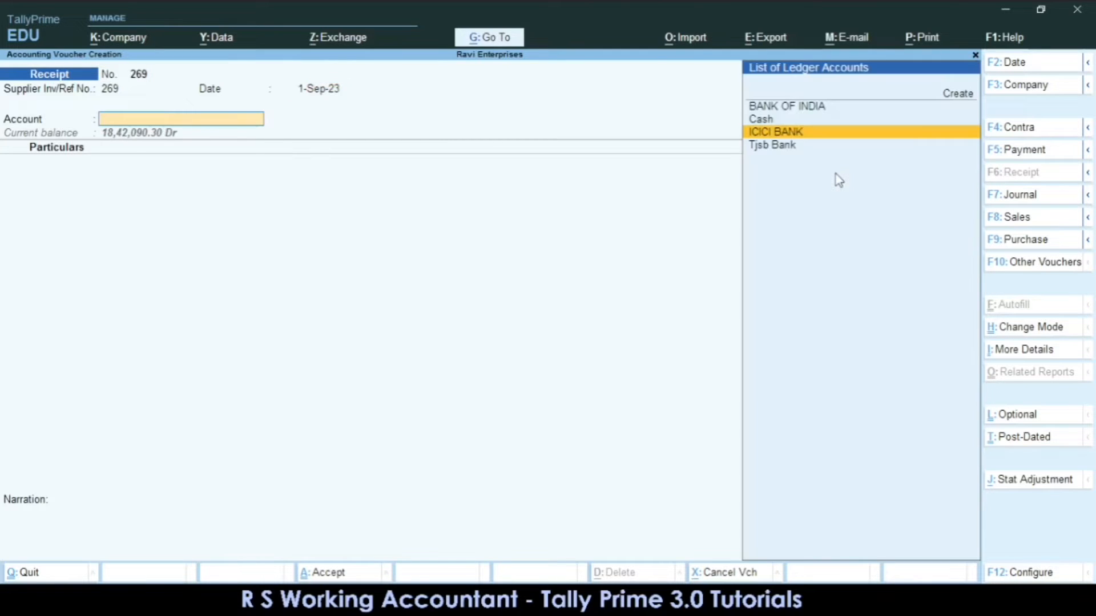
pyautogui.press('BackSpace')
pyautogui.press('Down')
pyautogui.press('Down')
pyautogui.press('Down')
pyautogui.press('Down')
pyautogui.press('Down')
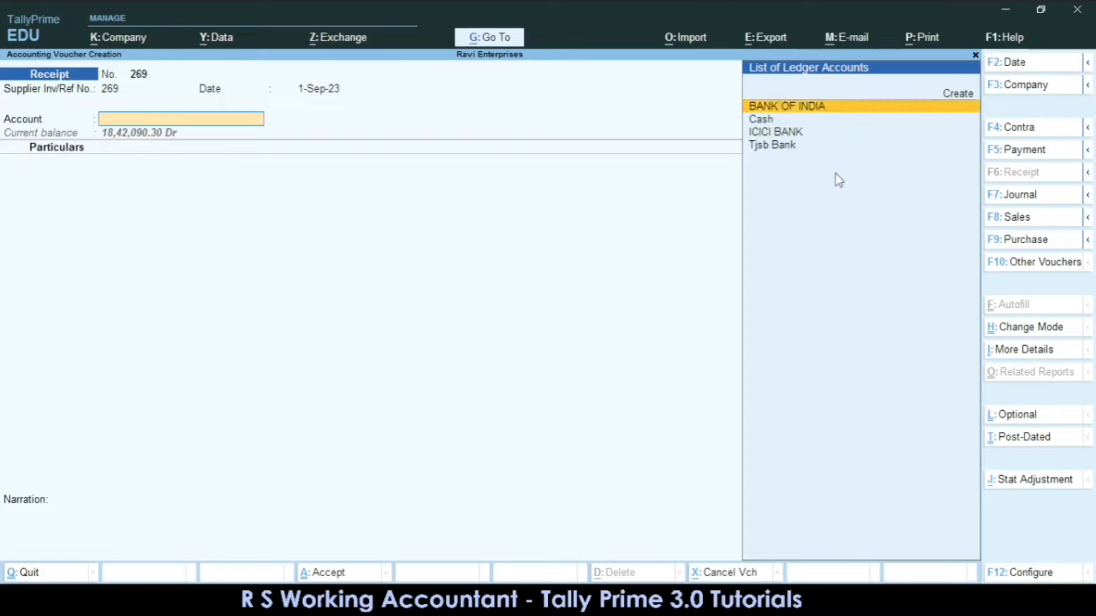
pyautogui.press('Up')
pyautogui.press('Up')
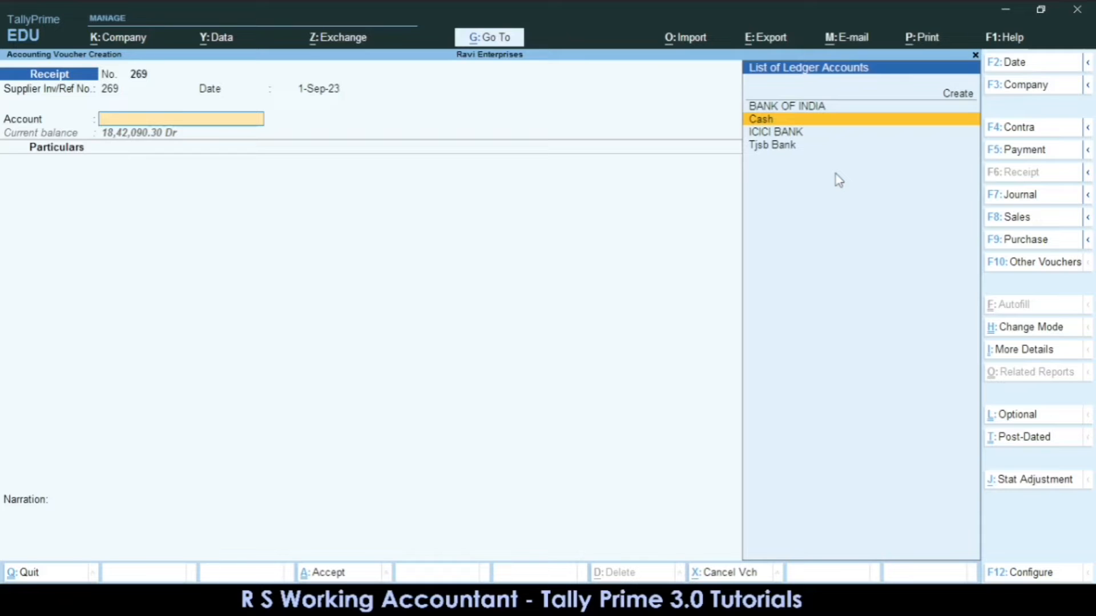
pyautogui.press('Return')
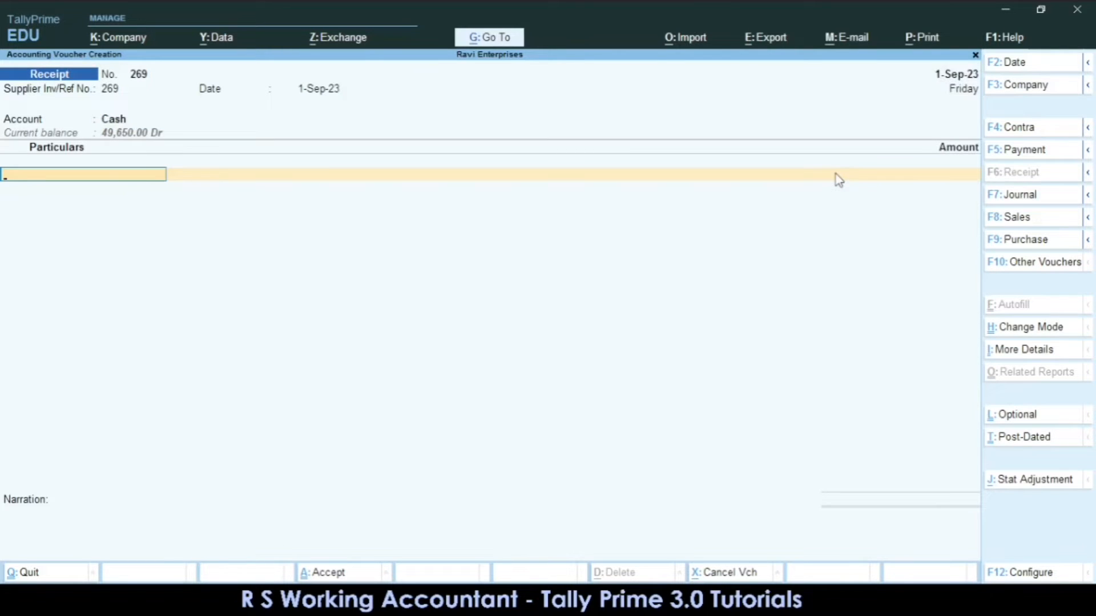
# - Start a new ledger from the receipt voucher's particulars and name it Commission Received, without an alias
pyautogui.write('Com')
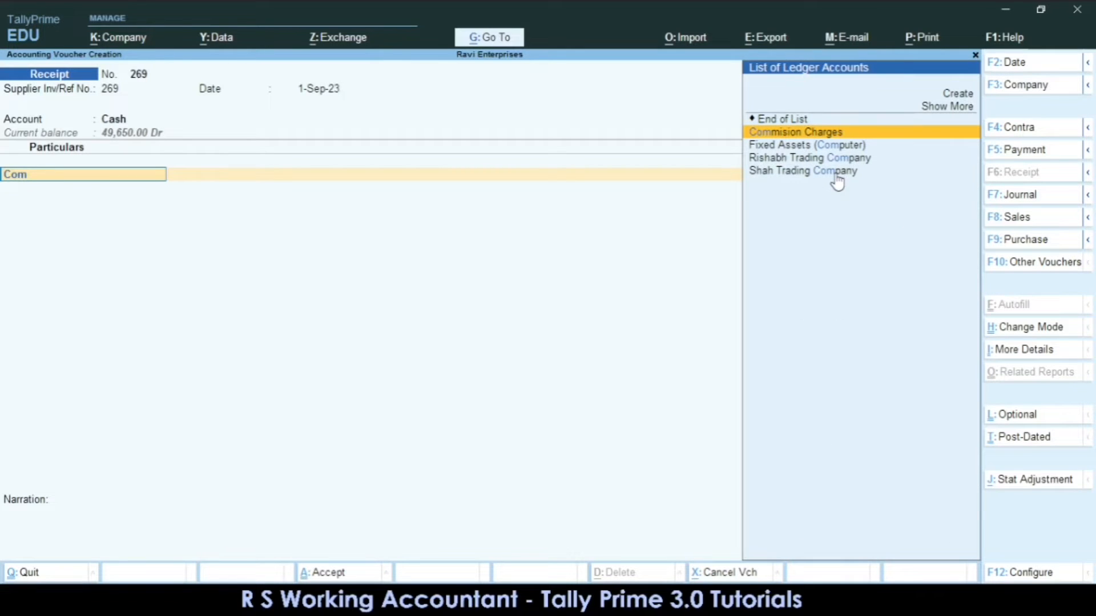
pyautogui.hotkey('alt', 'c')
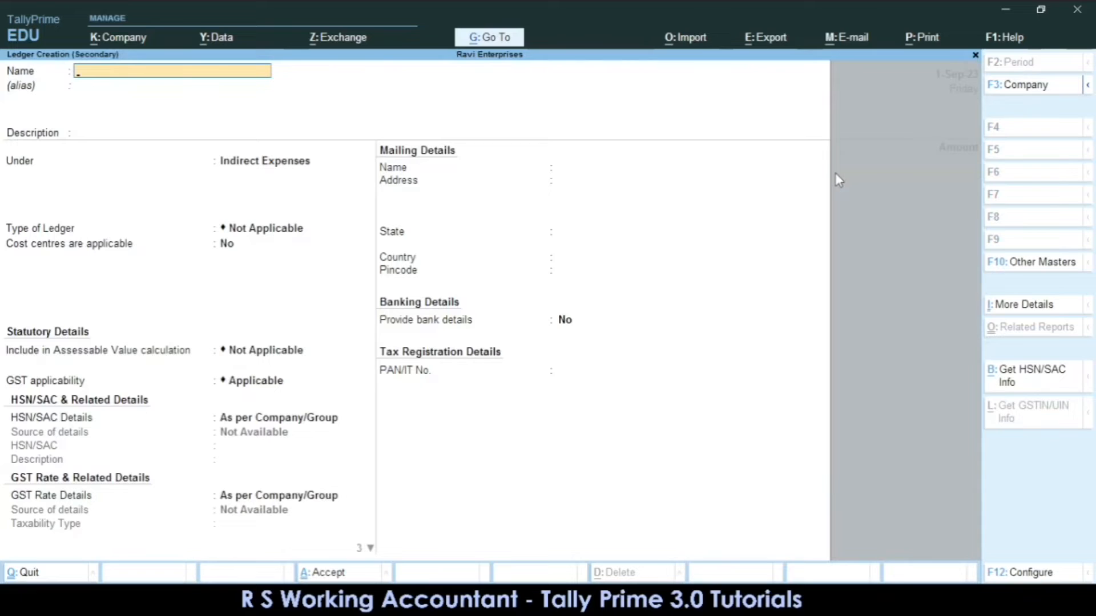
pyautogui.write('Commission Recived')
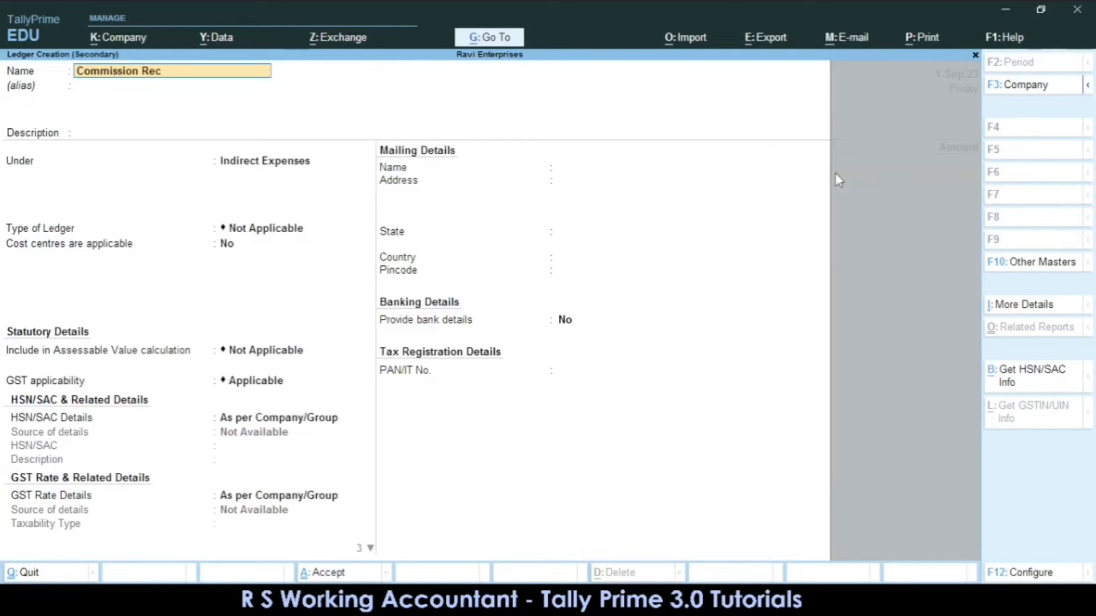
pyautogui.press('BackSpace')
pyautogui.press('BackSpace')
pyautogui.press('BackSpace')
pyautogui.write('eived')
pyautogui.press('Return')
pyautogui.press('Return')
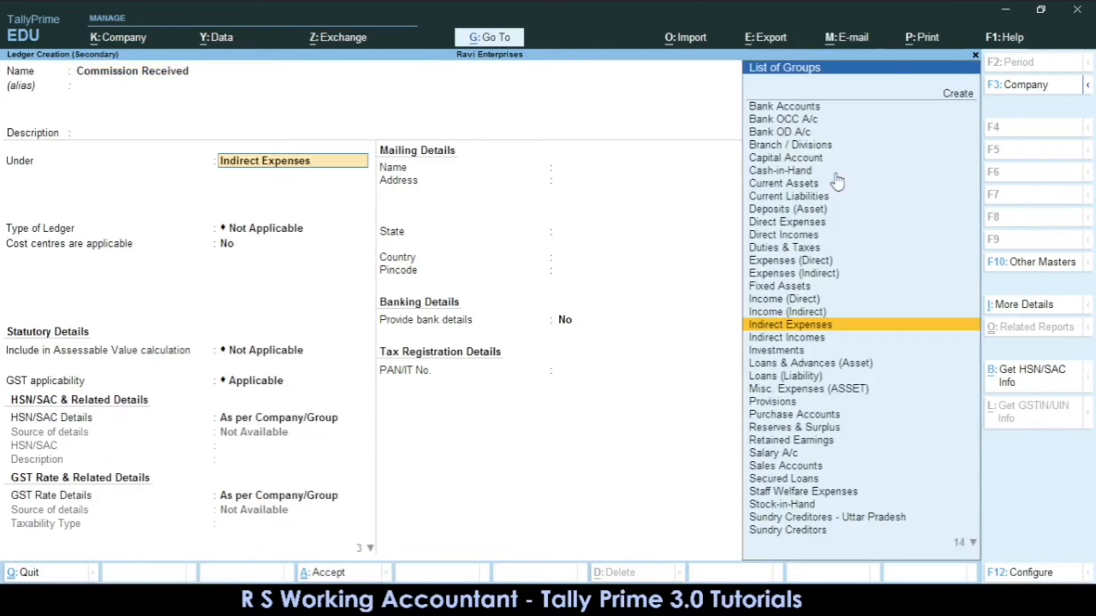
# - Place the Commission Received ledger under Indirect Incomes, keep its ledger type Not Applicable, and save it
pyautogui.write('Ind')
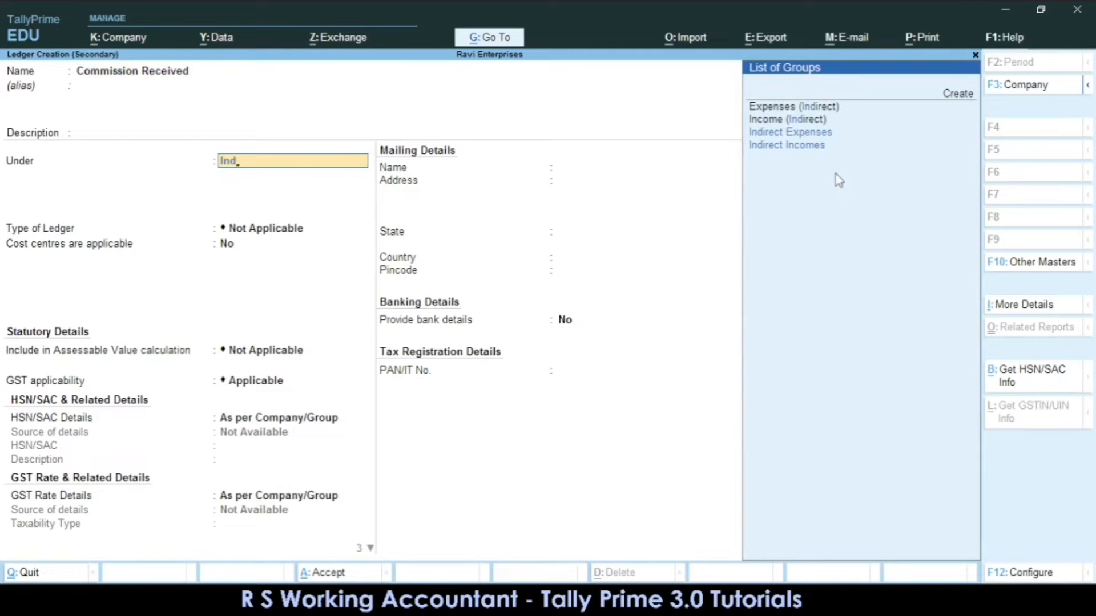
pyautogui.press('Down')
pyautogui.press('Return')
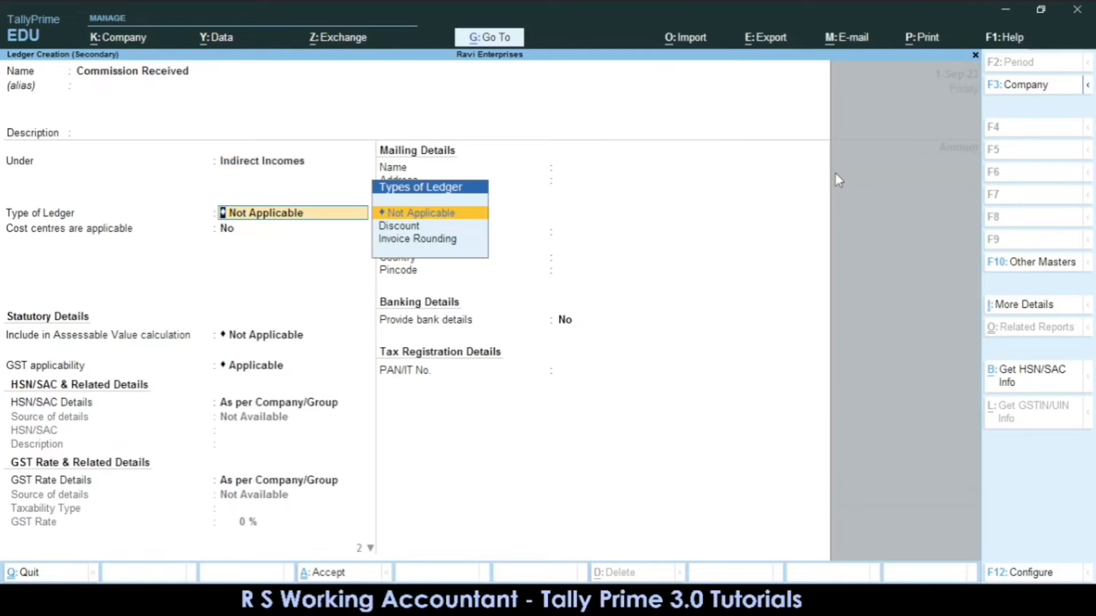
pyautogui.press('Return')
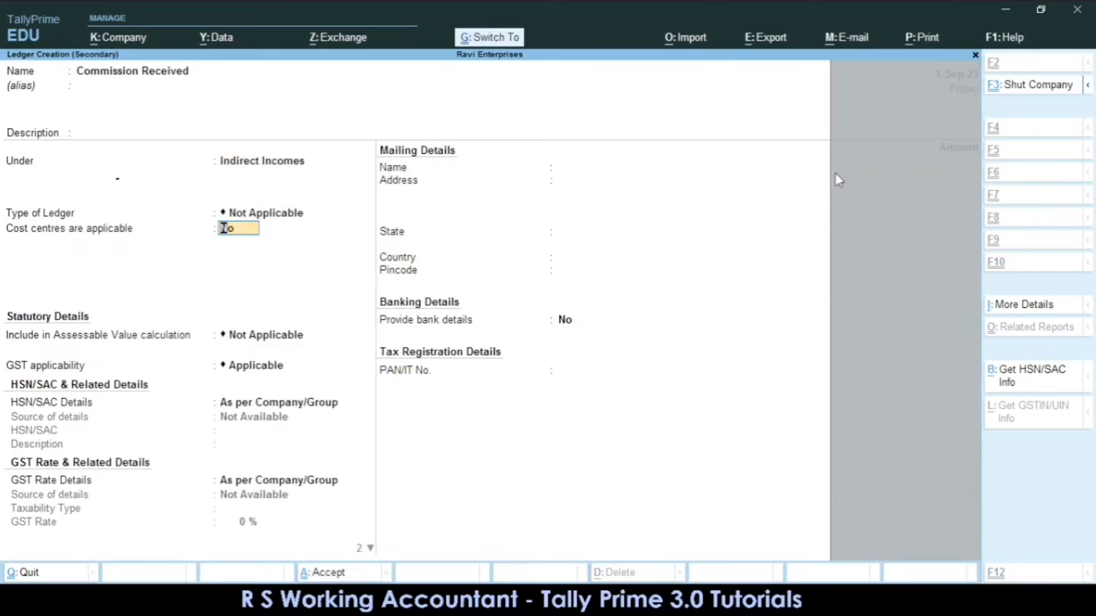
pyautogui.hotkey('ctrl', 'a')
# - Enter 1500 as the Commission Received amount and accept the receipt voucher's total
pyautogui.write('1500')
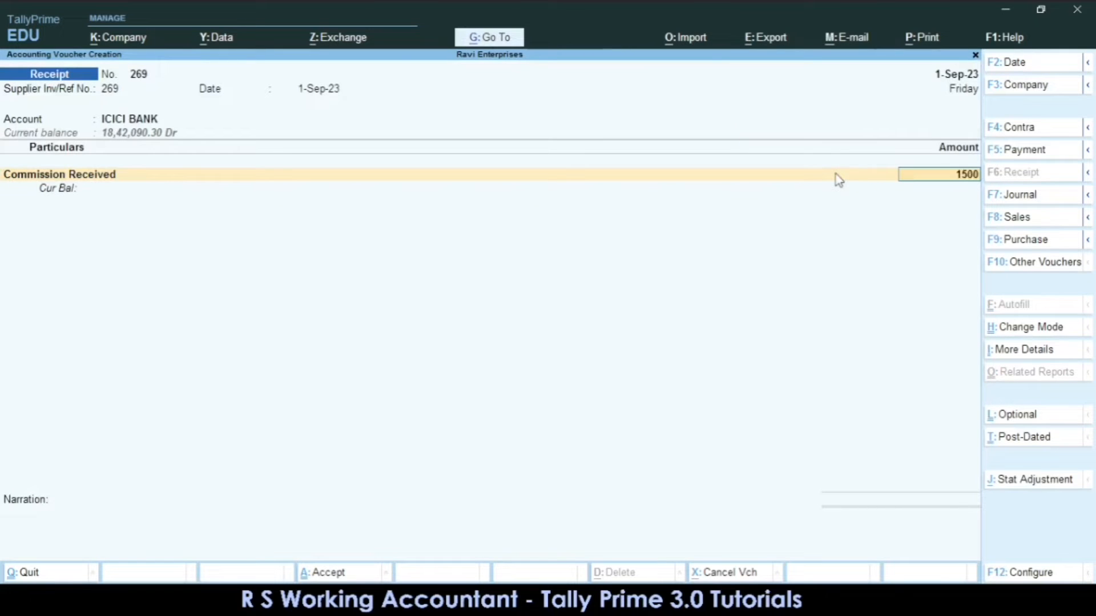
pyautogui.press('Return')
pyautogui.press('Return')
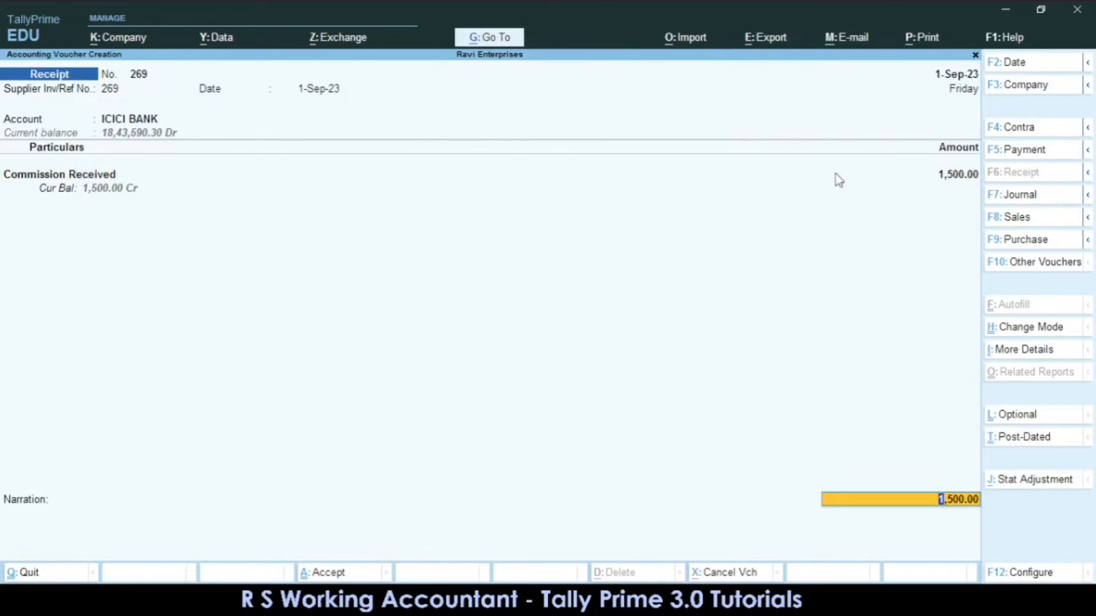
pyautogui.press('Return')
pyautogui.press('Return')
pyautogui.press('Return')
pyautogui.press('Return')
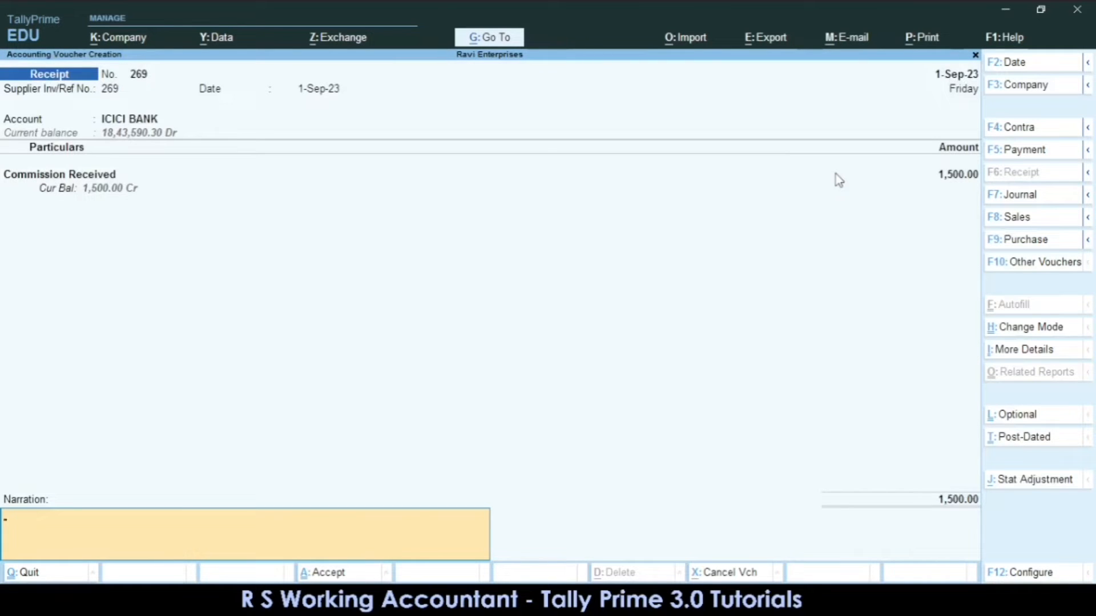
# - Enter the narration "Being commision received on sale of ceramic products" and save the receipt voucher
pyautogui.write('Being commision')
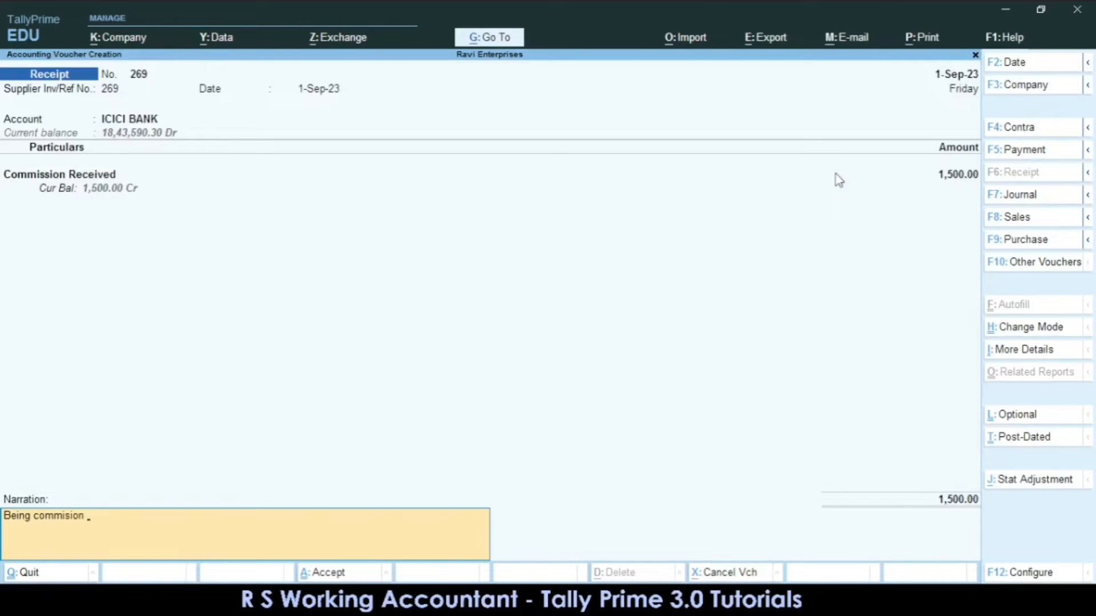
pyautogui.write(' recived')
pyautogui.press('BackSpace')
pyautogui.press('BackSpace')
pyautogui.press('BackSpace')
pyautogui.write('eived on sale of cer')
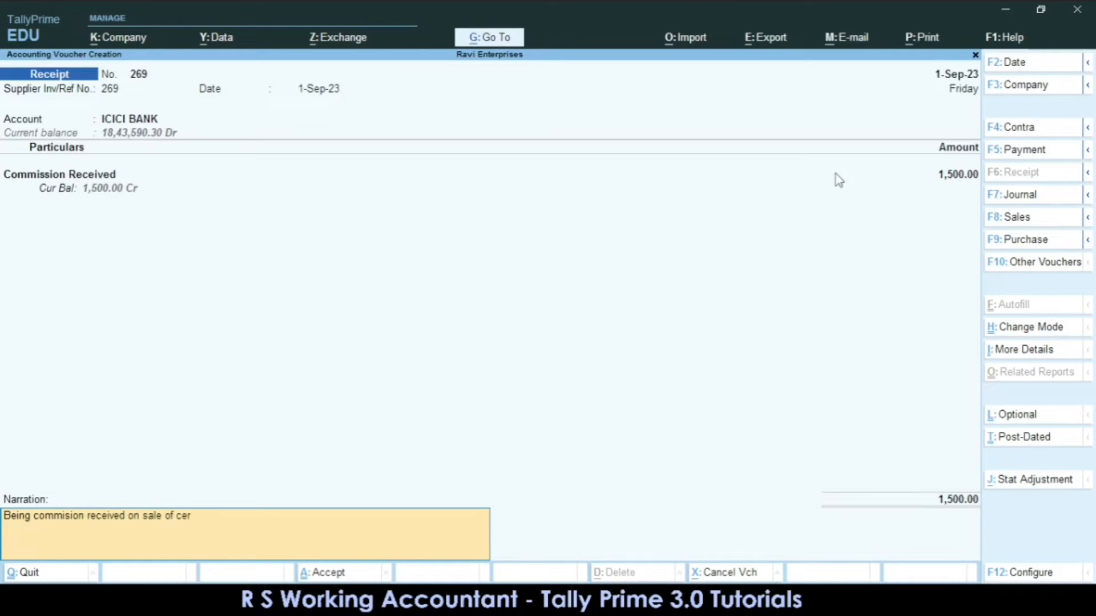
pyautogui.write('amic products')
pyautogui.press('Return')
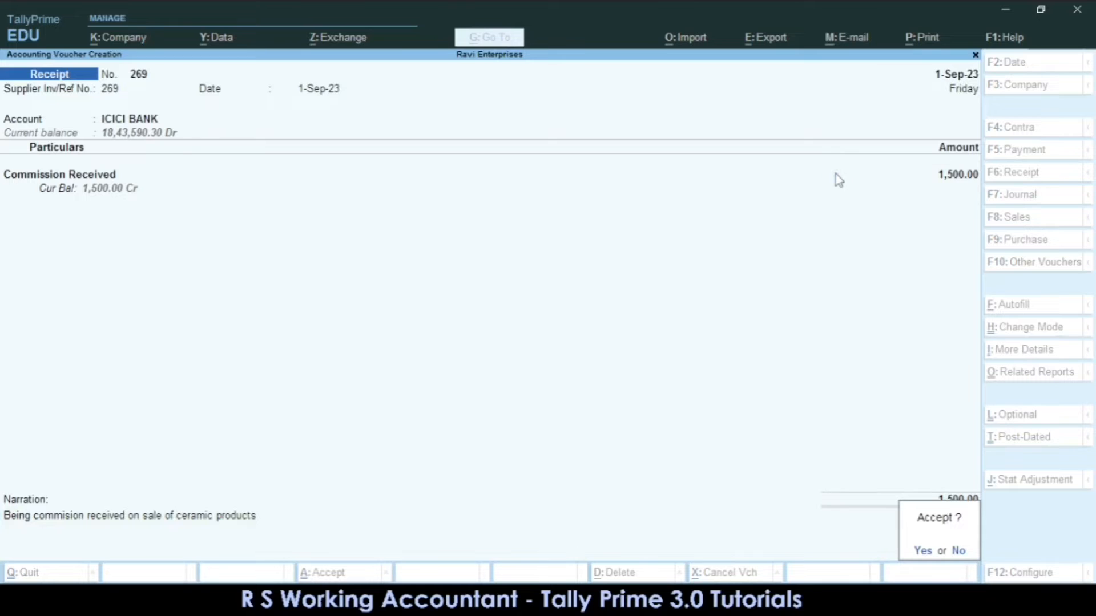
pyautogui.press('Return')
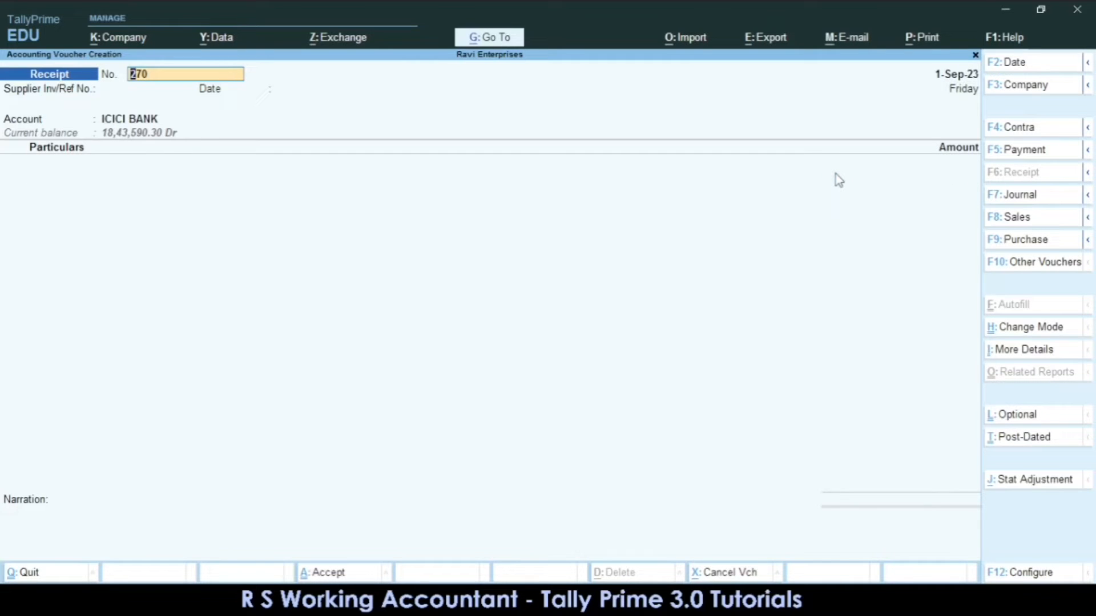
pyautogui.press('Return')
pyautogui.press('Return')
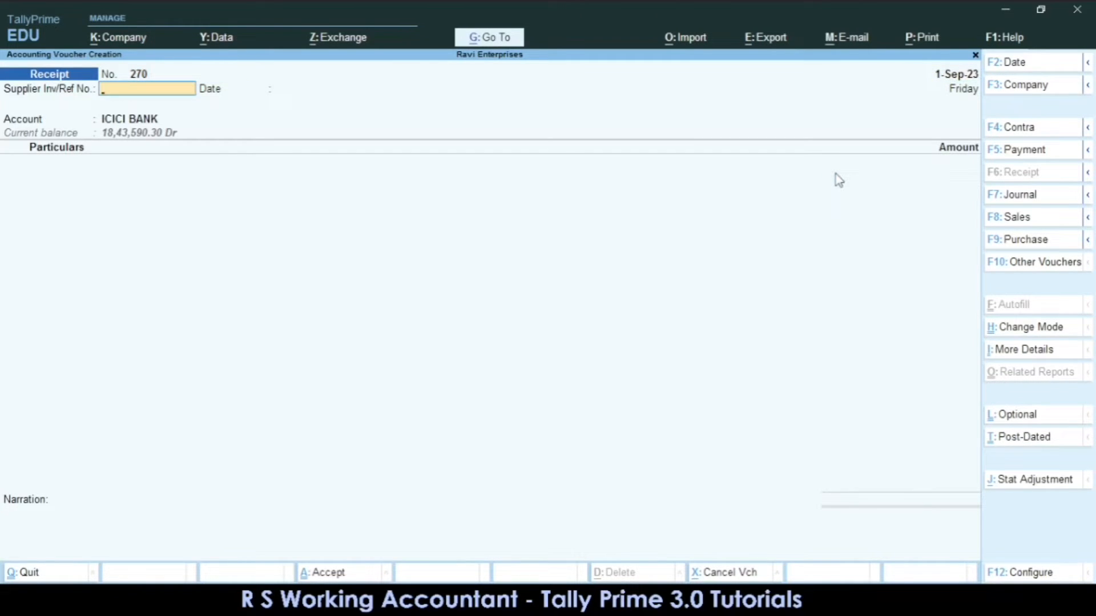
pyautogui.press('Return')
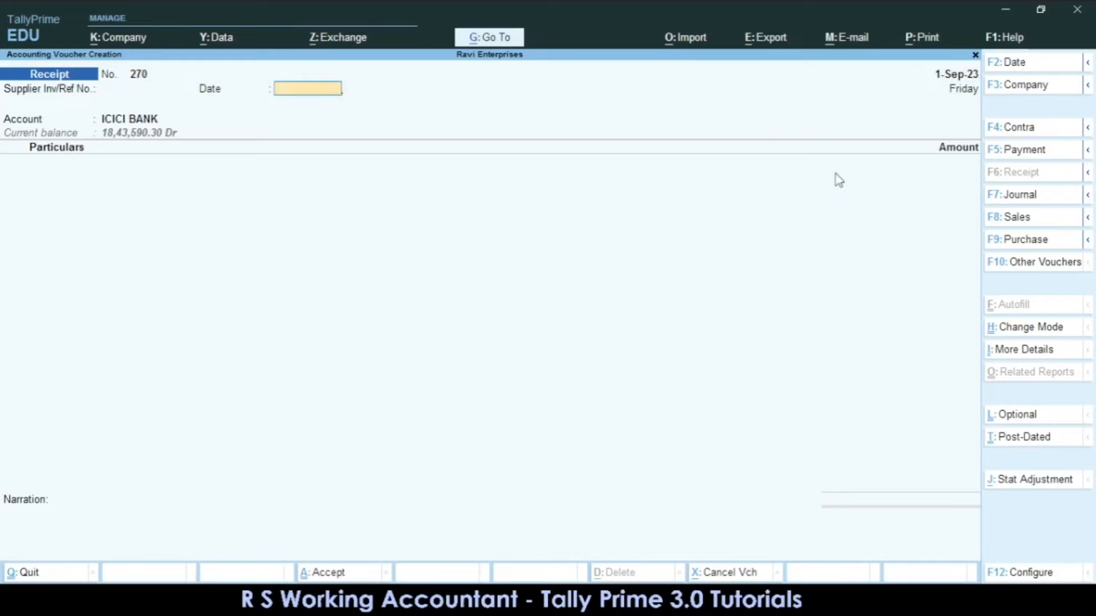
pyautogui.press('Return')
pyautogui.press('BackSpace')
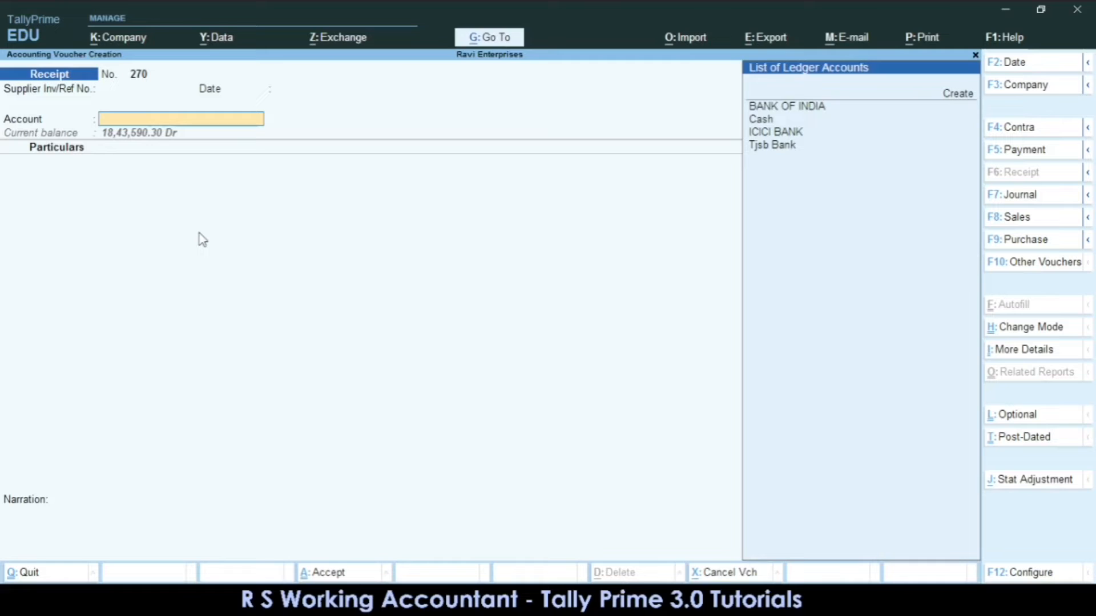
# - Start a new payment voucher with reference number 27, dated 1-Sep-23
pyautogui.press('F5')
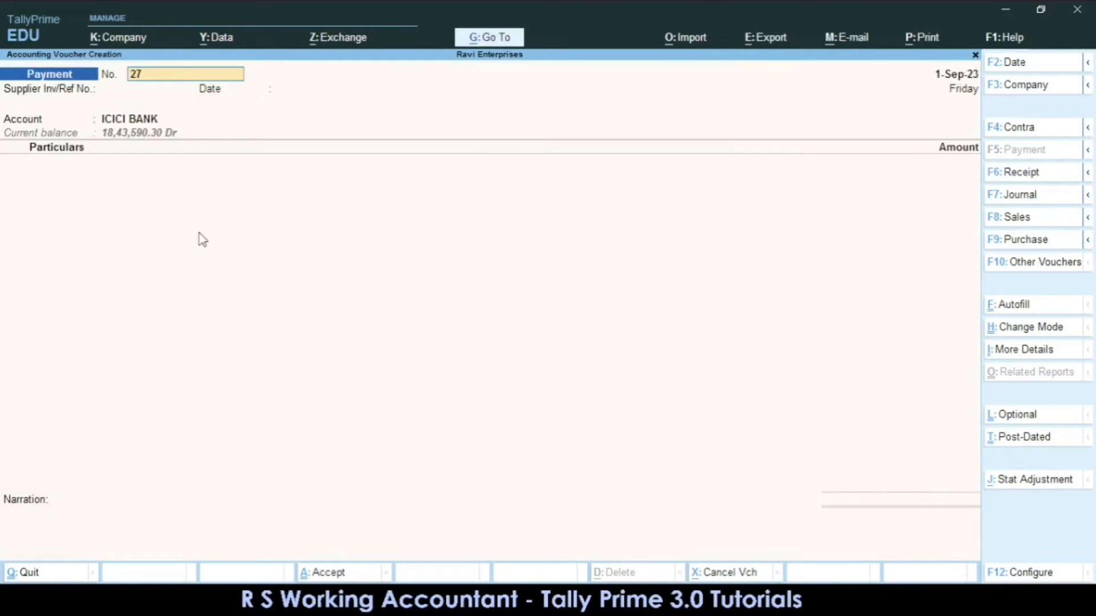
pyautogui.press('Return')
pyautogui.write('27')
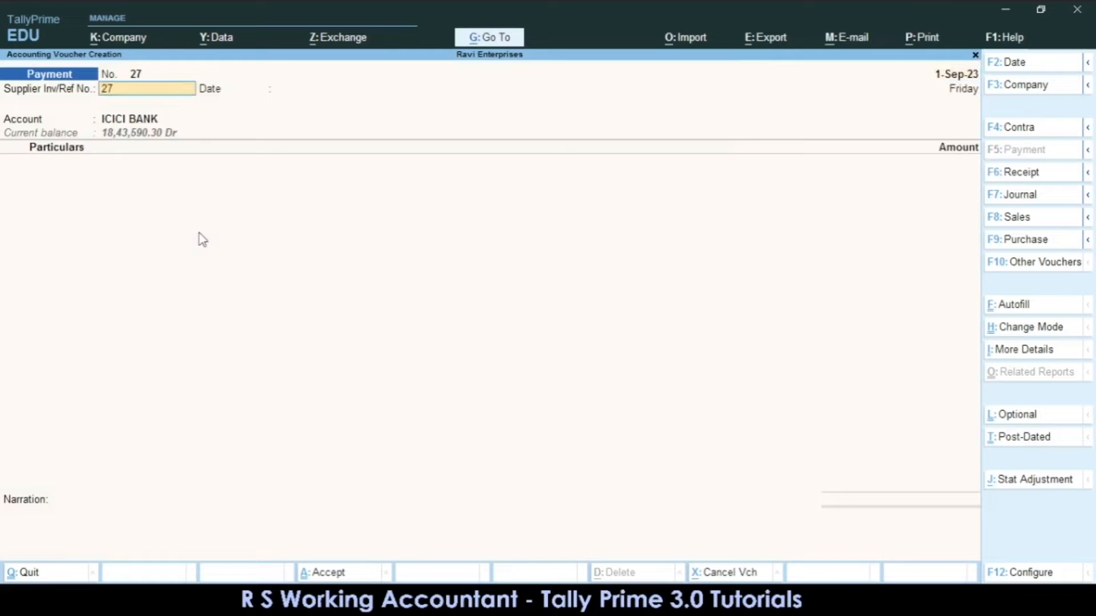
pyautogui.press('Return')
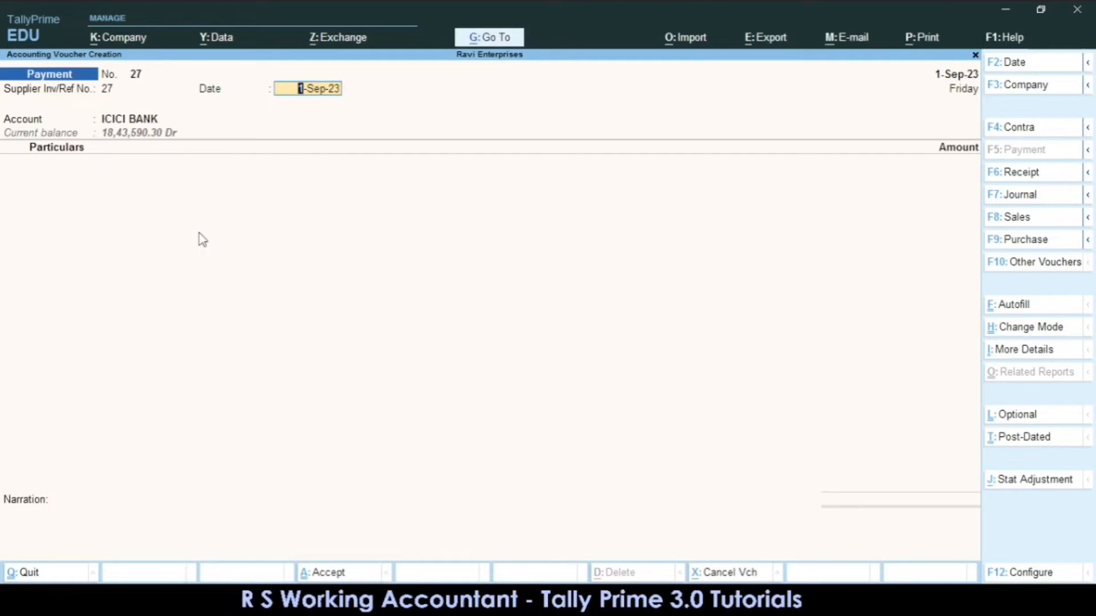
pyautogui.press('Return')
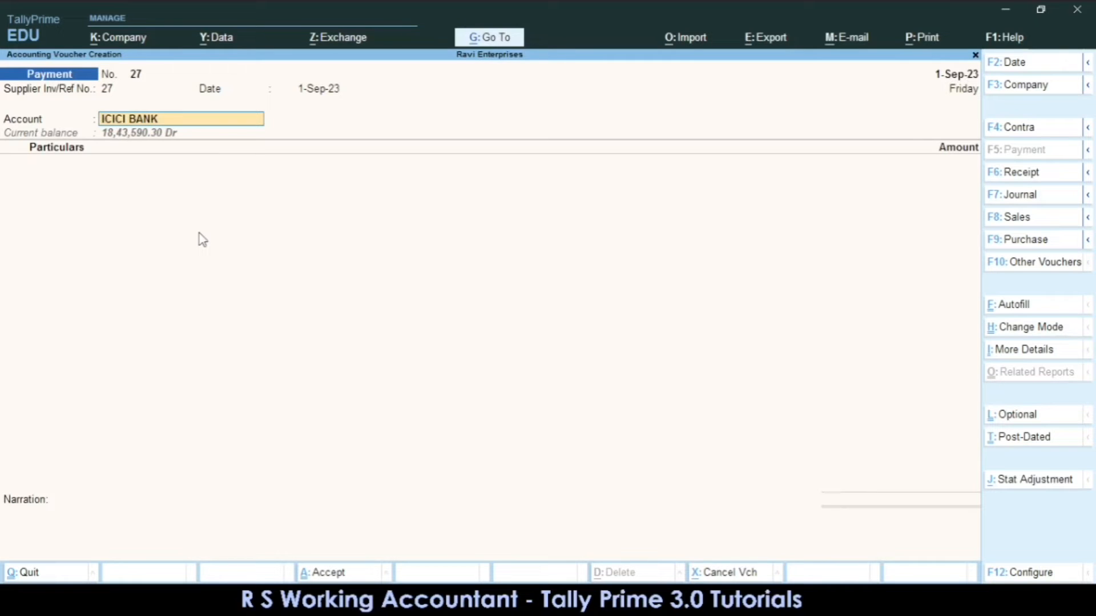
# - Set the payment voucher's account to BANK OF INDIA
pyautogui.press('BackSpace')
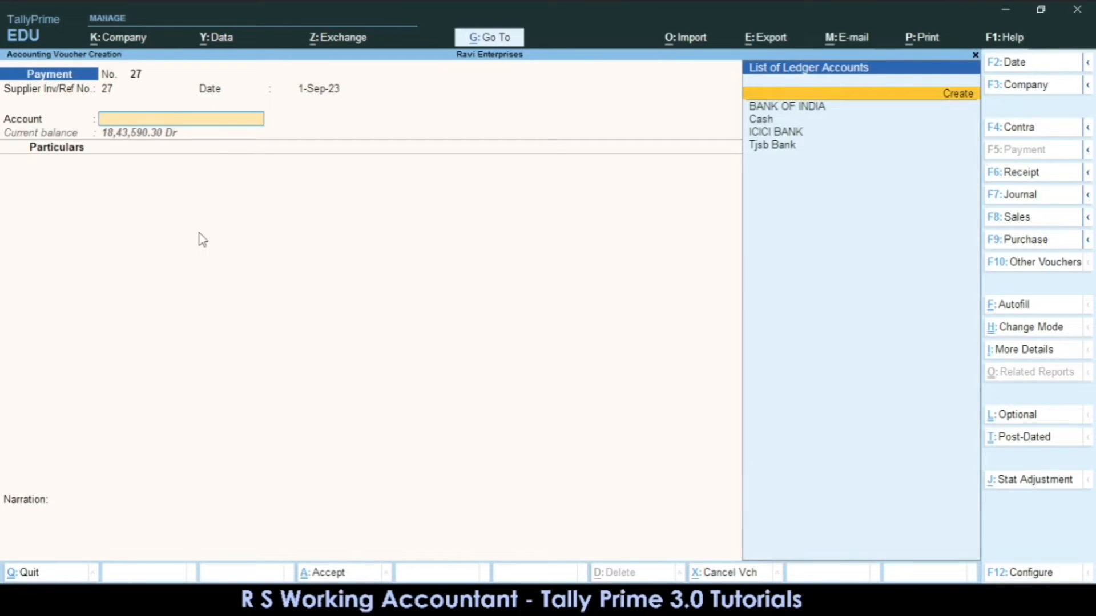
pyautogui.press('Down')
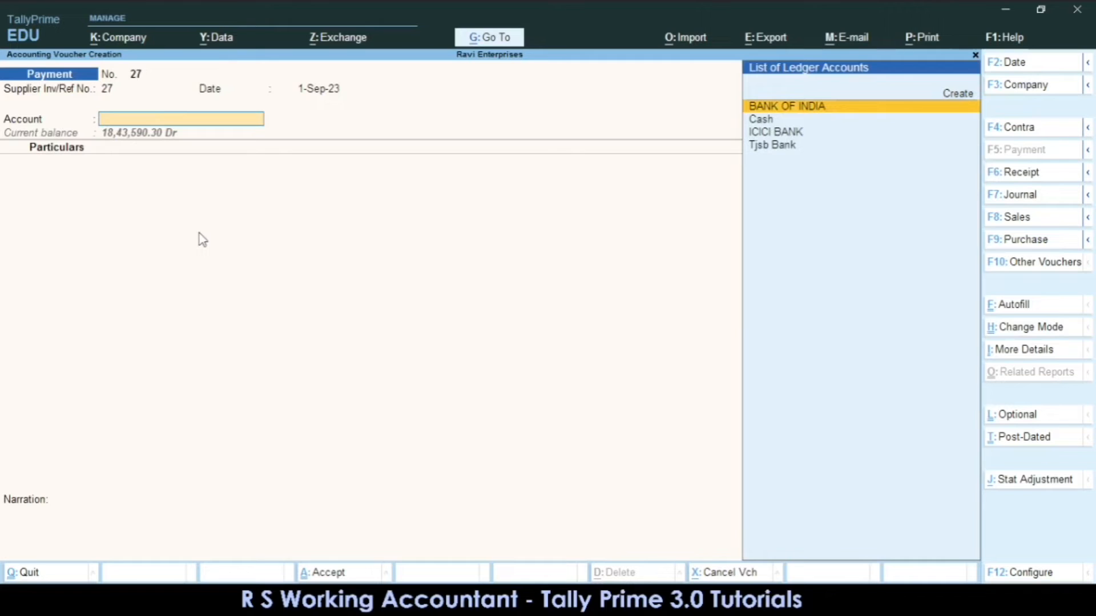
pyautogui.press('Return')
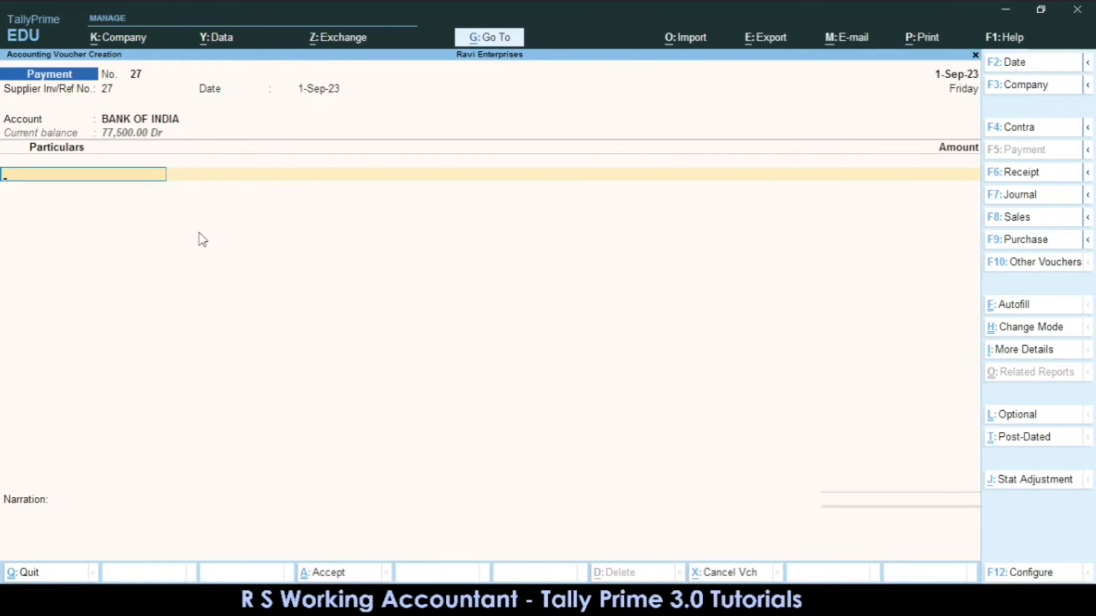
# - Add the employee's salary account to the payment voucher with an amount of 18000
pyautogui.write('Sa')
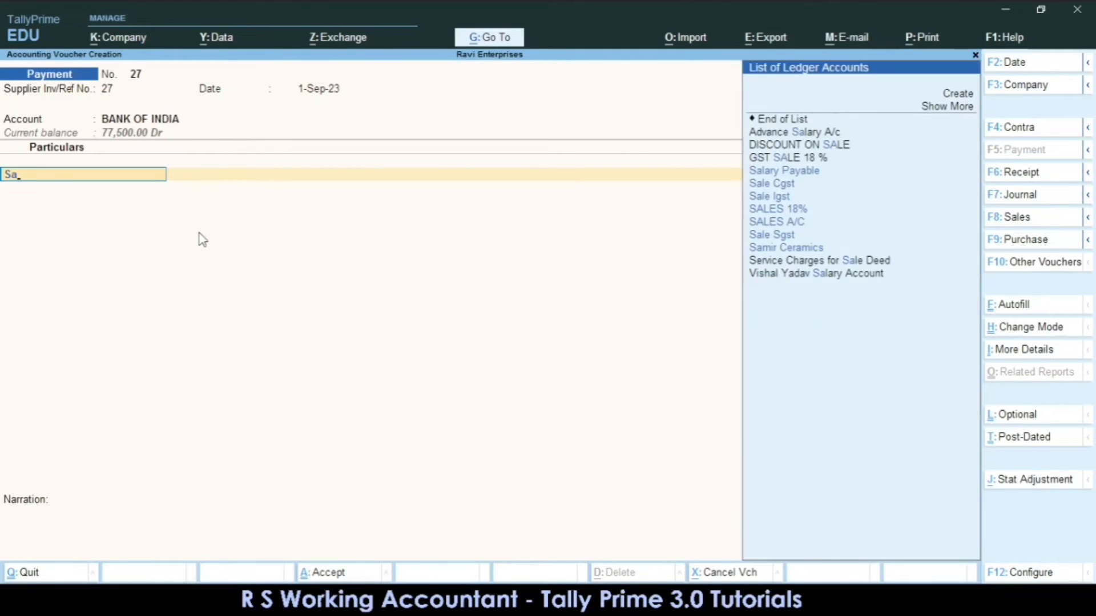
pyautogui.write('la')
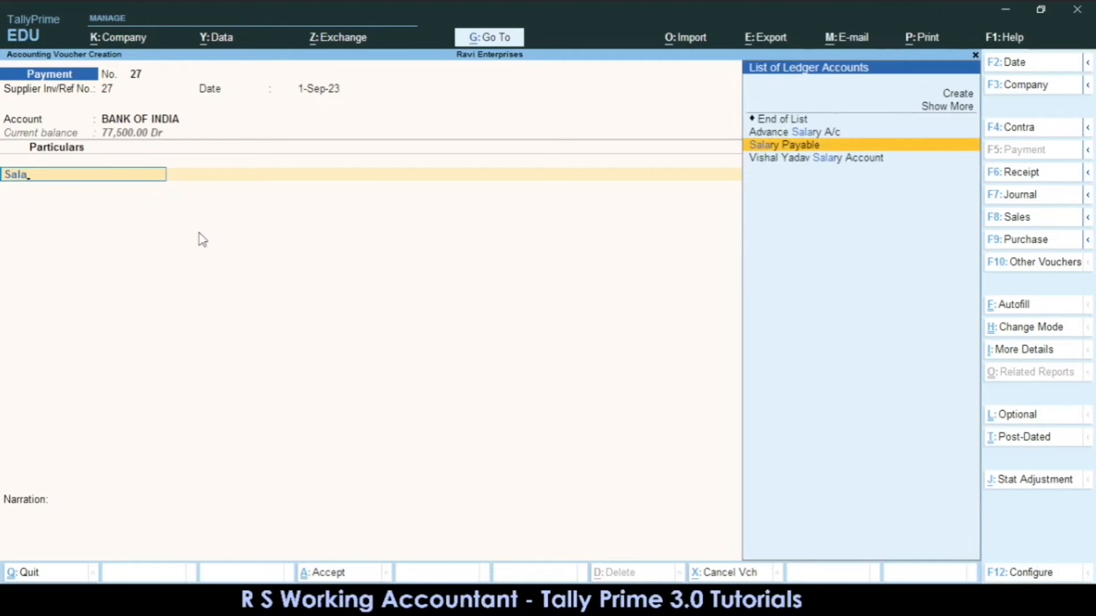
pyautogui.press('Down')
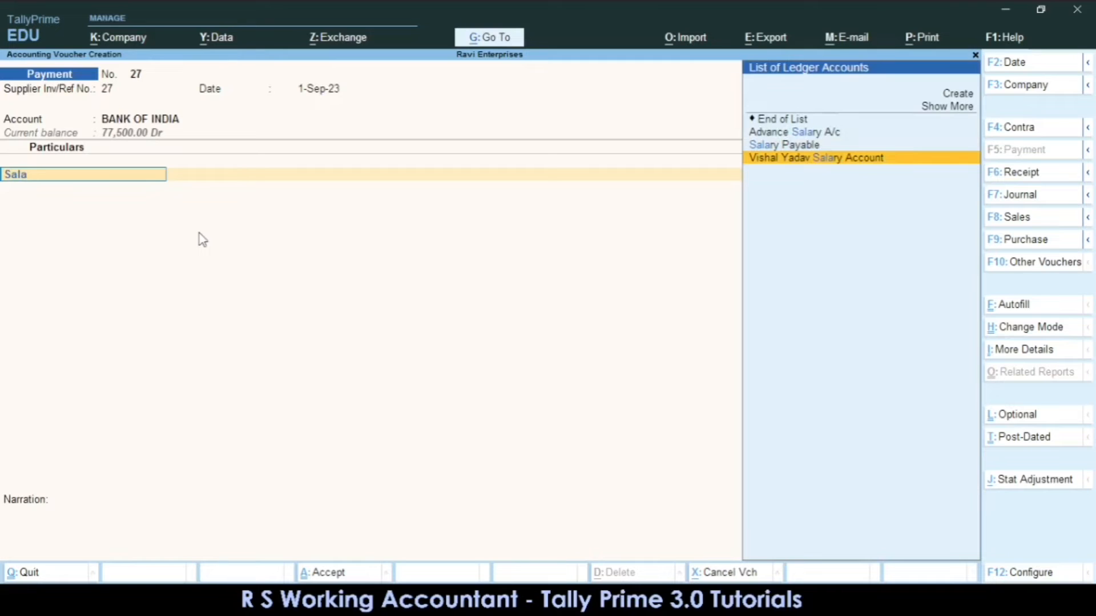
pyautogui.press('Return')
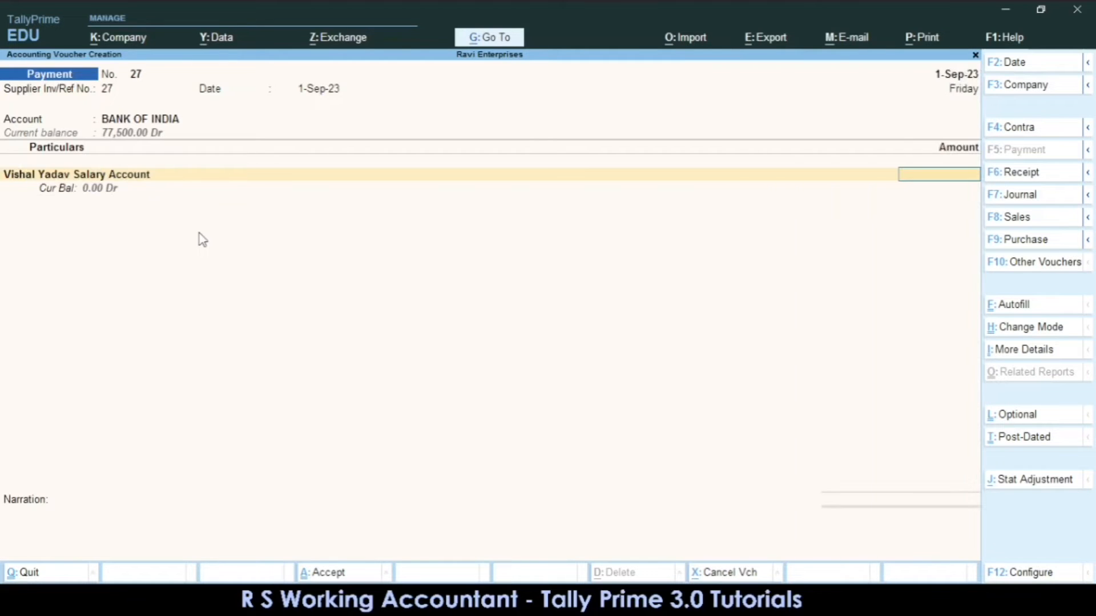
pyautogui.write('18000')
pyautogui.press('Return')
pyautogui.press('Return')
# - Alter the employee's salary ledger from the voucher so cost centres are not applicable, and accept the master
pyautogui.press('BackSpace')
pyautogui.press('BackSpace')
pyautogui.press('BackSpace')
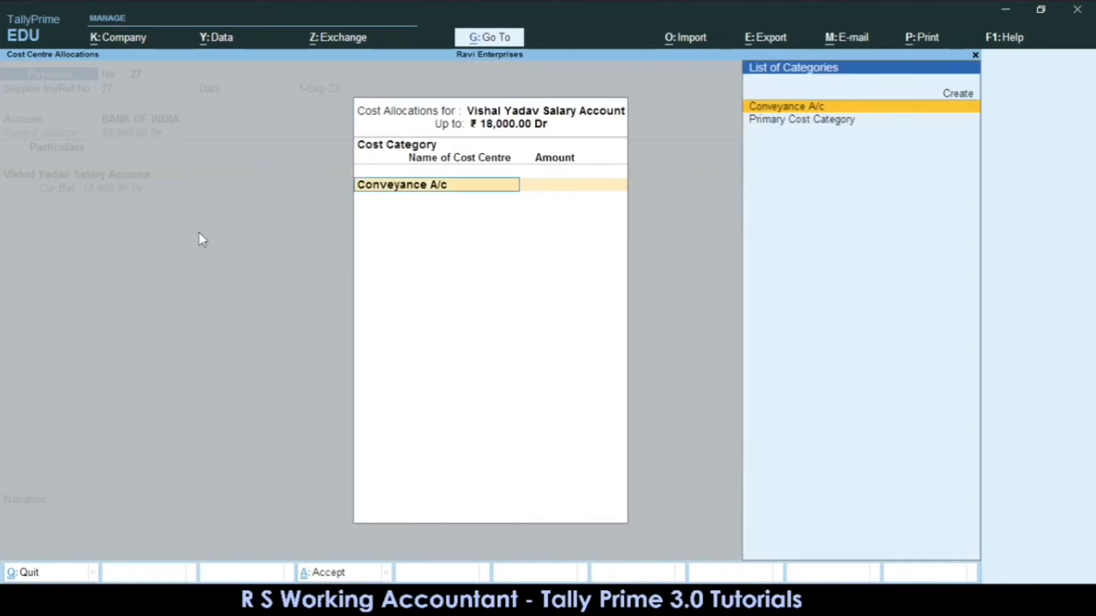
pyautogui.hotkey('ctrl', 'Return')
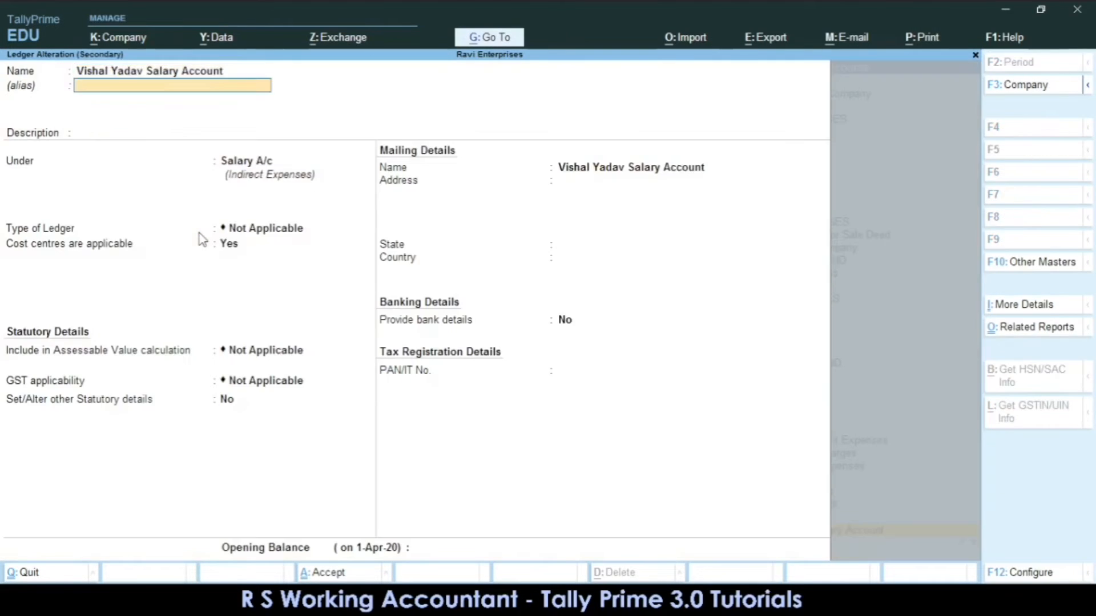
pyautogui.press('Return')
pyautogui.press('Return')
pyautogui.press('Return')
pyautogui.press('Return')
pyautogui.press('Return')
pyautogui.write('n')
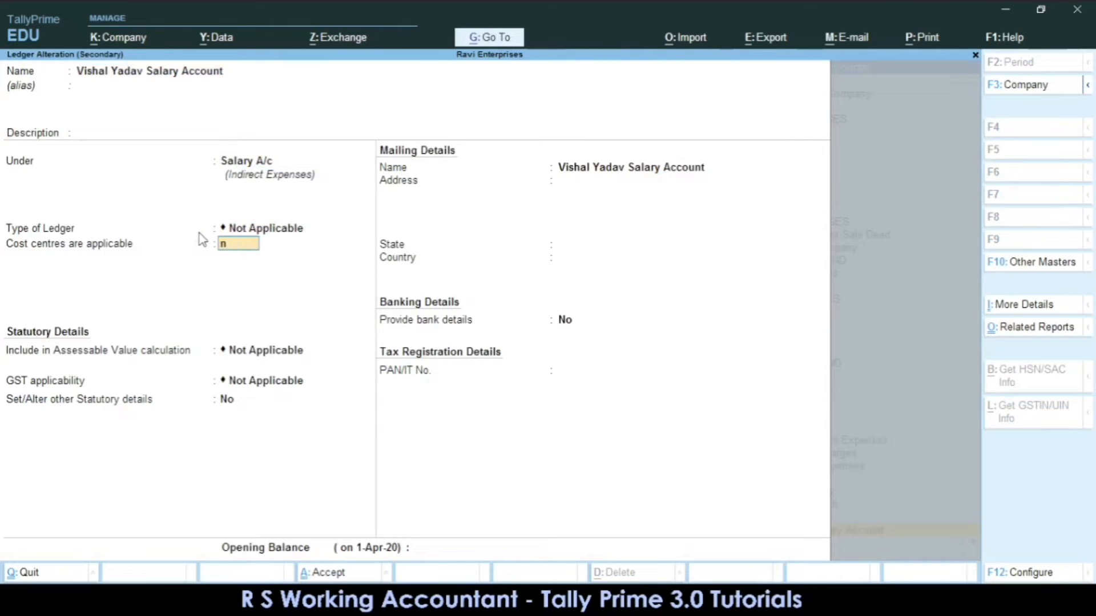
pyautogui.press('Return')
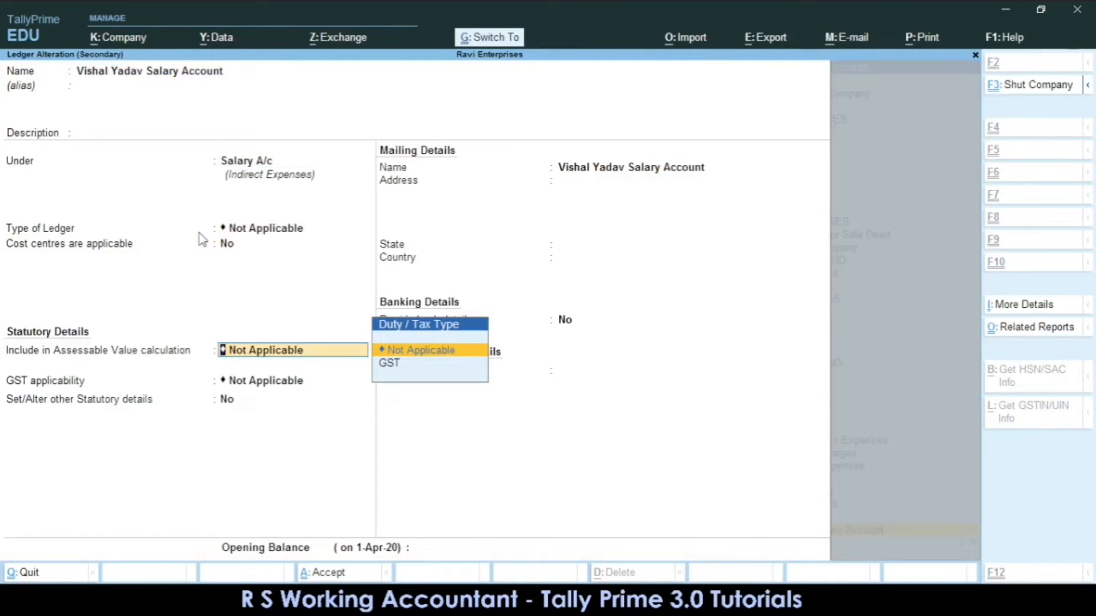
pyautogui.hotkey('ctrl', 'a')
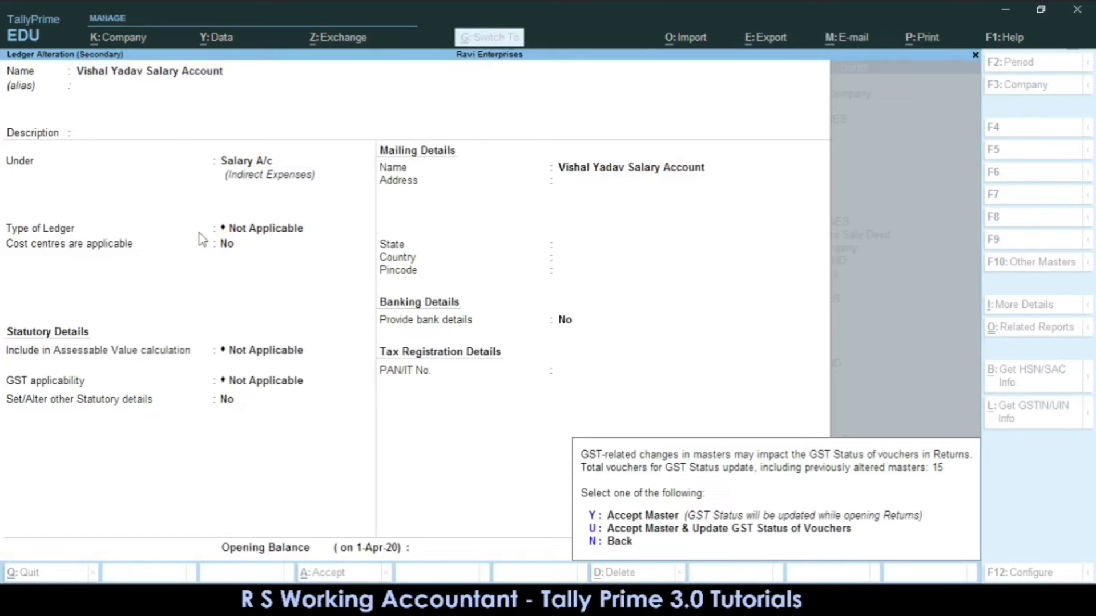
pyautogui.press('y')
pyautogui.press('Return')
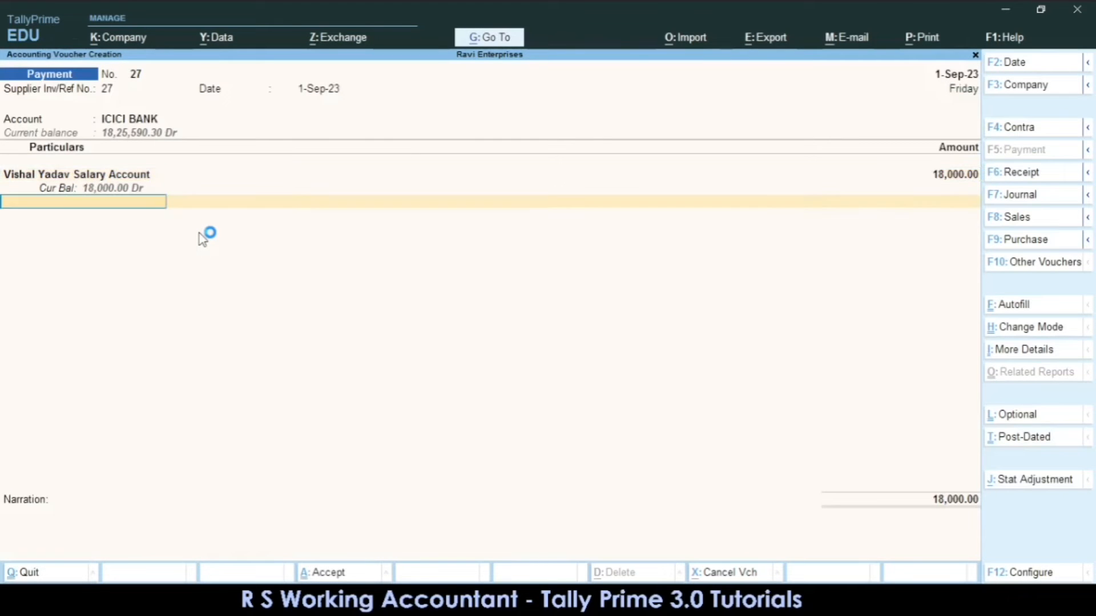
# - Set the payment voucher's account back to BANK OF INDIA and proceed through the salary line to the total
pyautogui.press('Return')
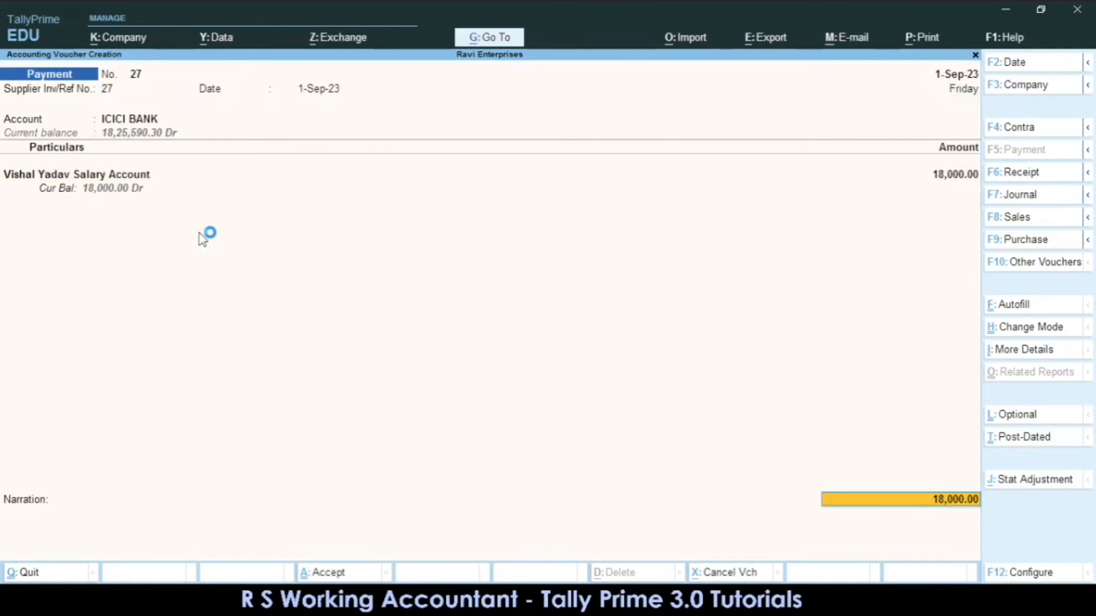
pyautogui.press('Return')
pyautogui.press('BackSpace')
pyautogui.press('BackSpace')
pyautogui.press('BackSpace')
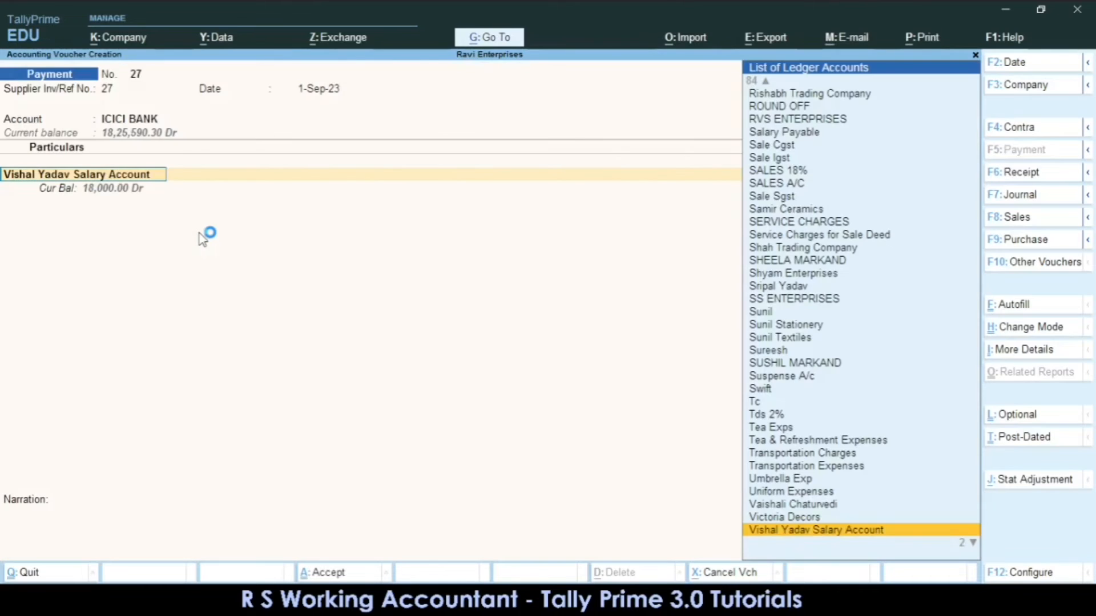
pyautogui.write('Ban')
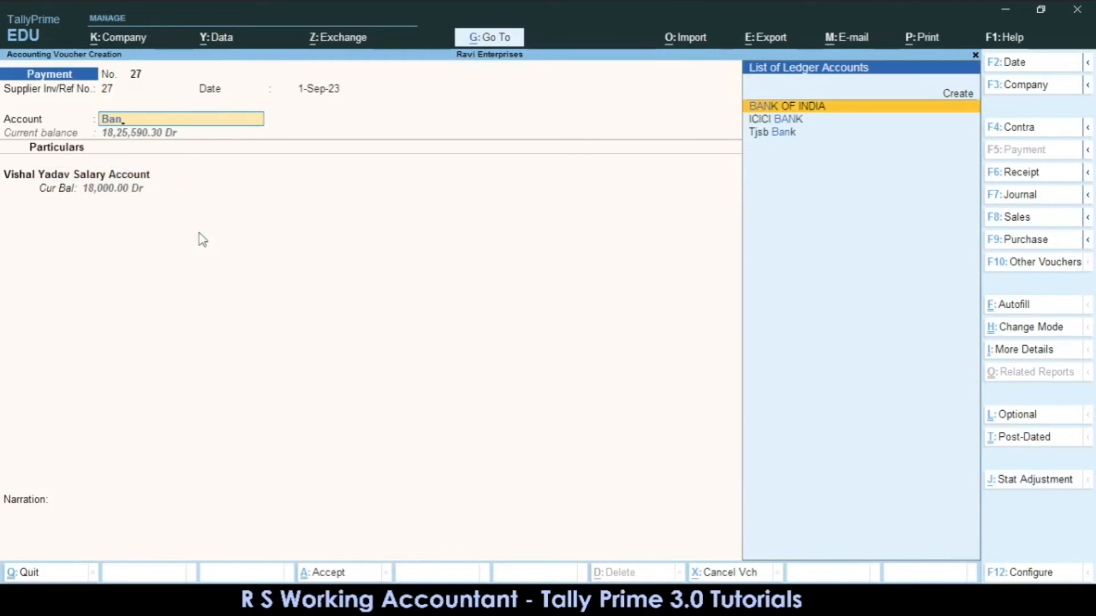
pyautogui.press('Return')
pyautogui.press('Return')
pyautogui.press('Return')
pyautogui.press('Return')
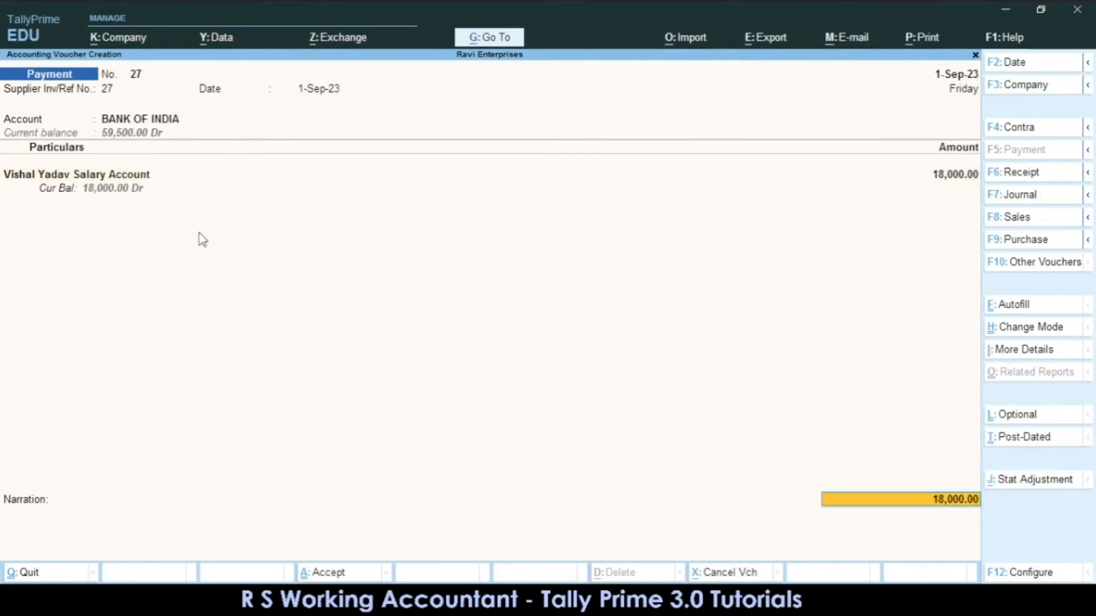
# - Accept the cheque bank allocation dated 1-Sep-23 and save the salary payment voucher with a blank narration
pyautogui.press('Return')
pyautogui.press('Return')
pyautogui.press('Return')
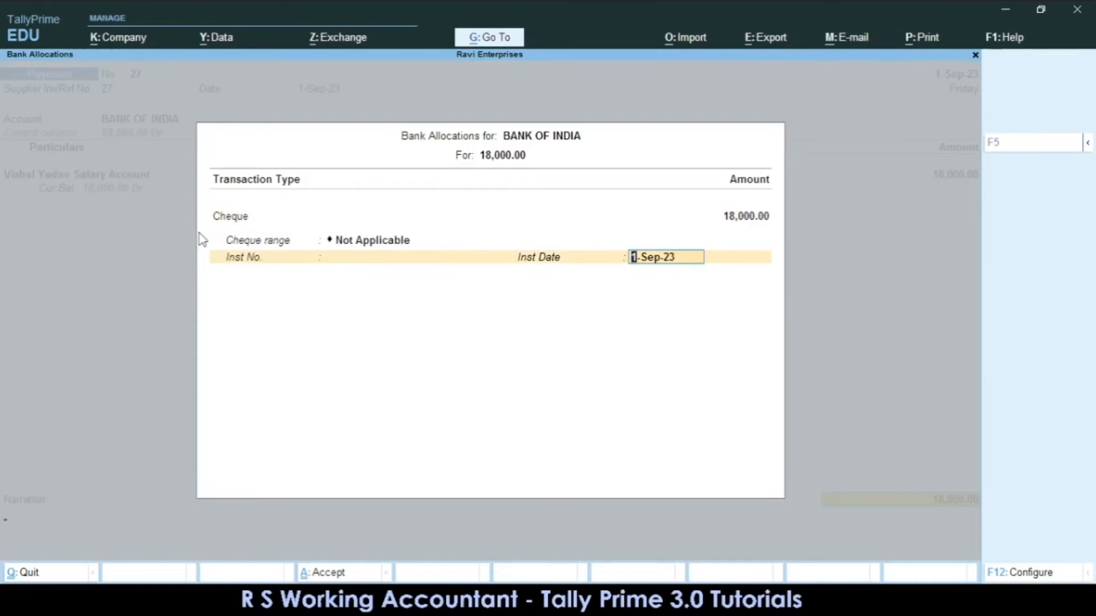
pyautogui.press('Return')
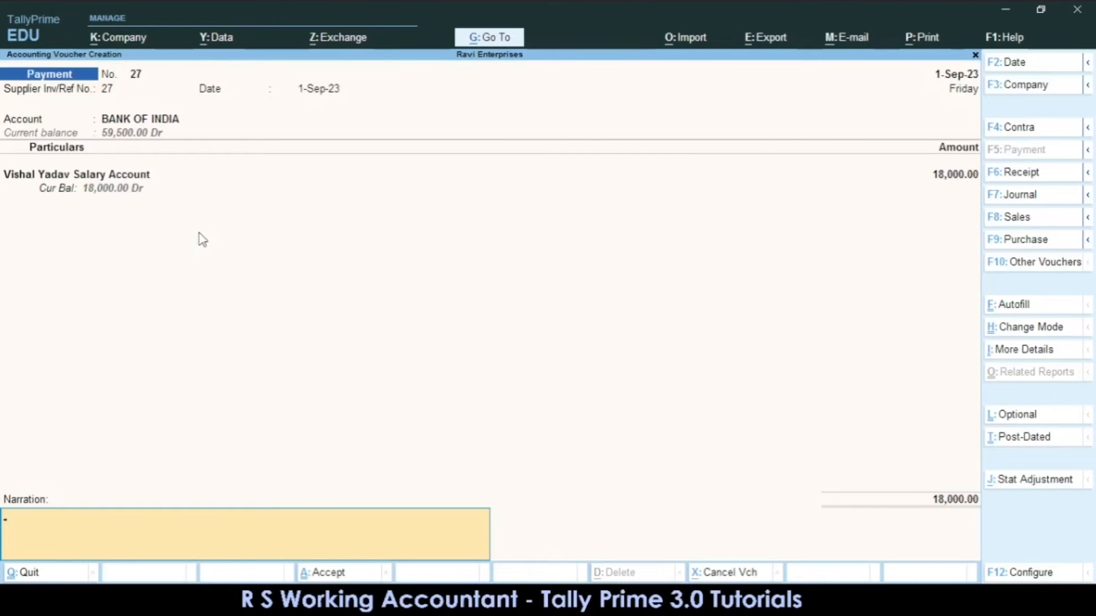
pyautogui.press('Return')
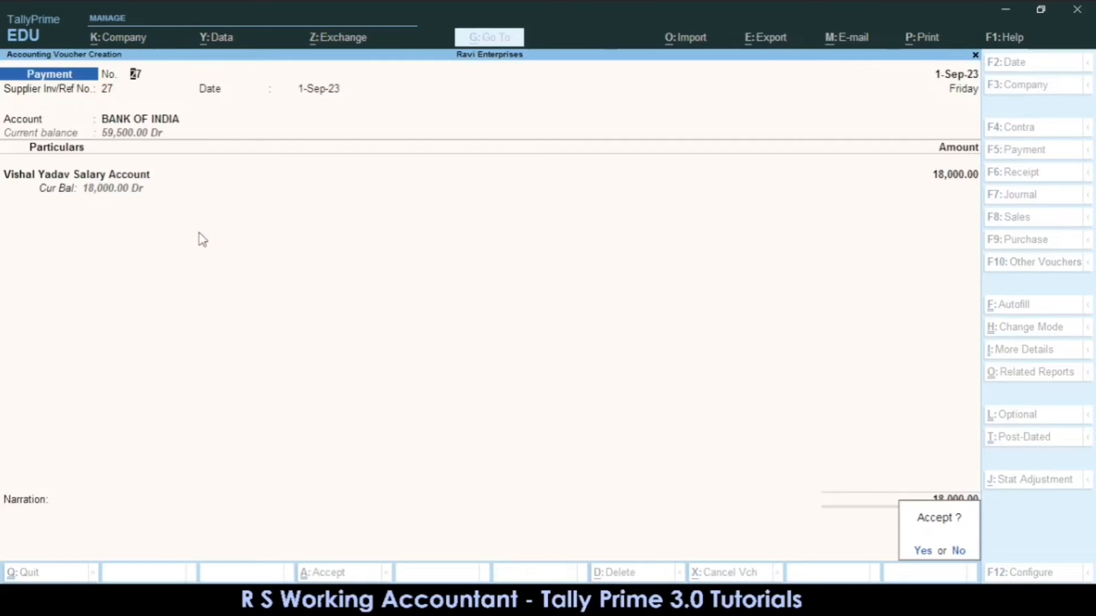
pyautogui.press('Return')
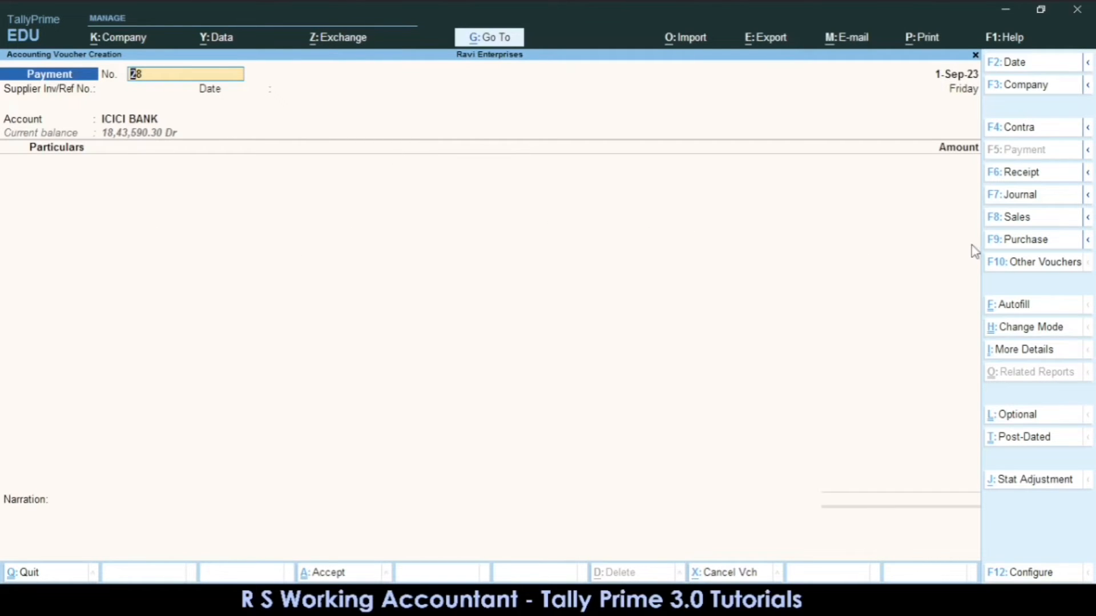
# - Change the new payment voucher's mode to Double Entry
pyautogui.click(1010, 330)
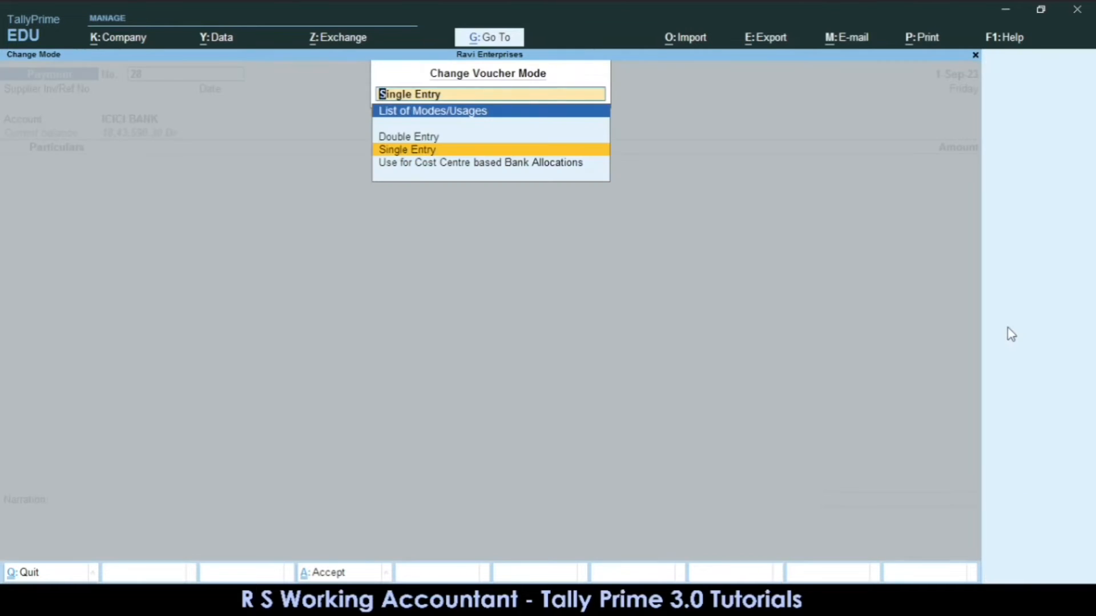
pyautogui.press('Up')
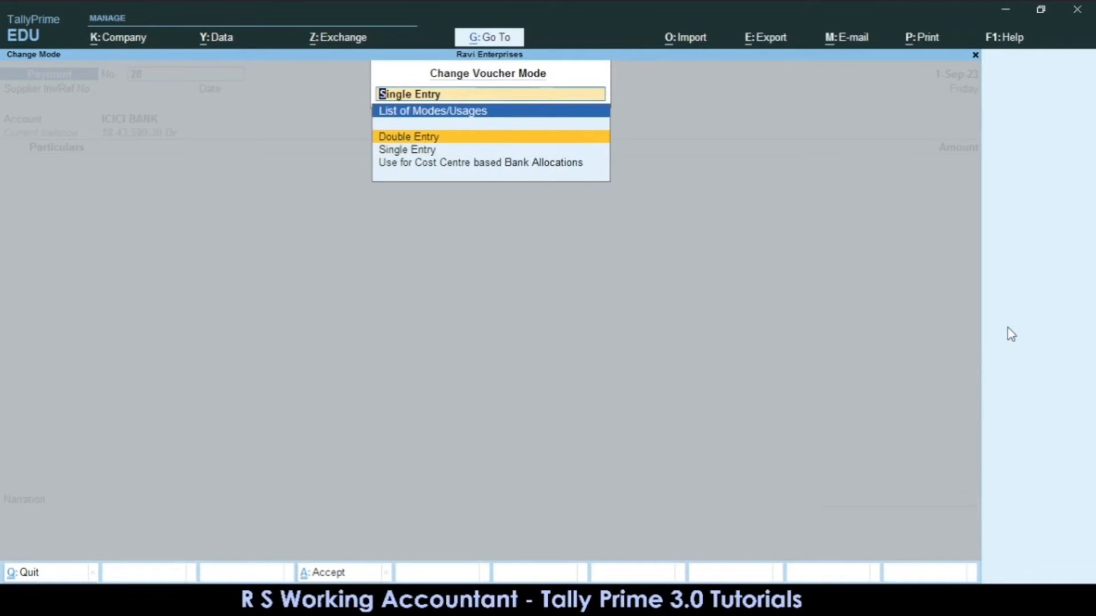
pyautogui.press('Return')
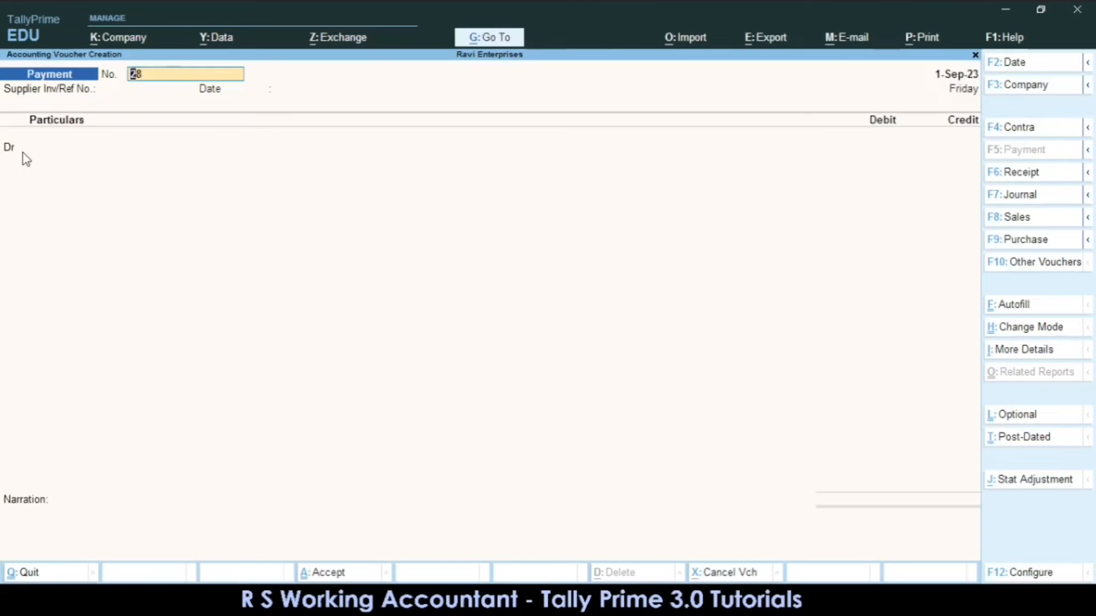
# - Configure the voucher to use To/By by setting "Use Cr/Dr instead of To/By during voucher entry" to No
pyautogui.click(1021, 573)
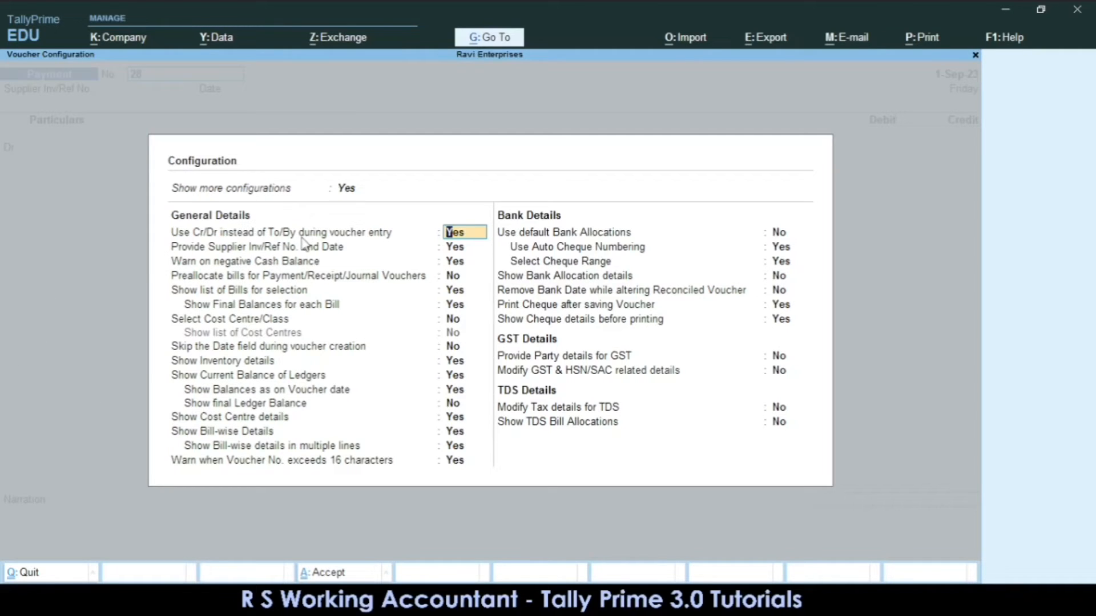
pyautogui.write('n')
pyautogui.press('Return')
pyautogui.hotkey('ctrl', 'a')
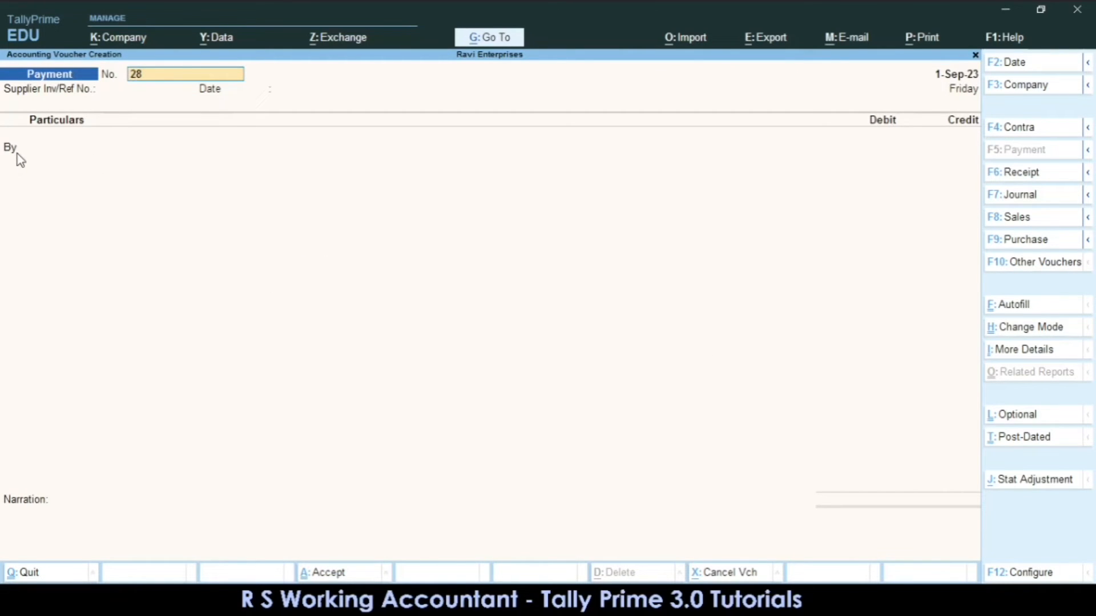
# - Set "Use Cr/Dr instead of To/By during voucher entry" back to Yes in the voucher configuration
pyautogui.click(1036, 574)
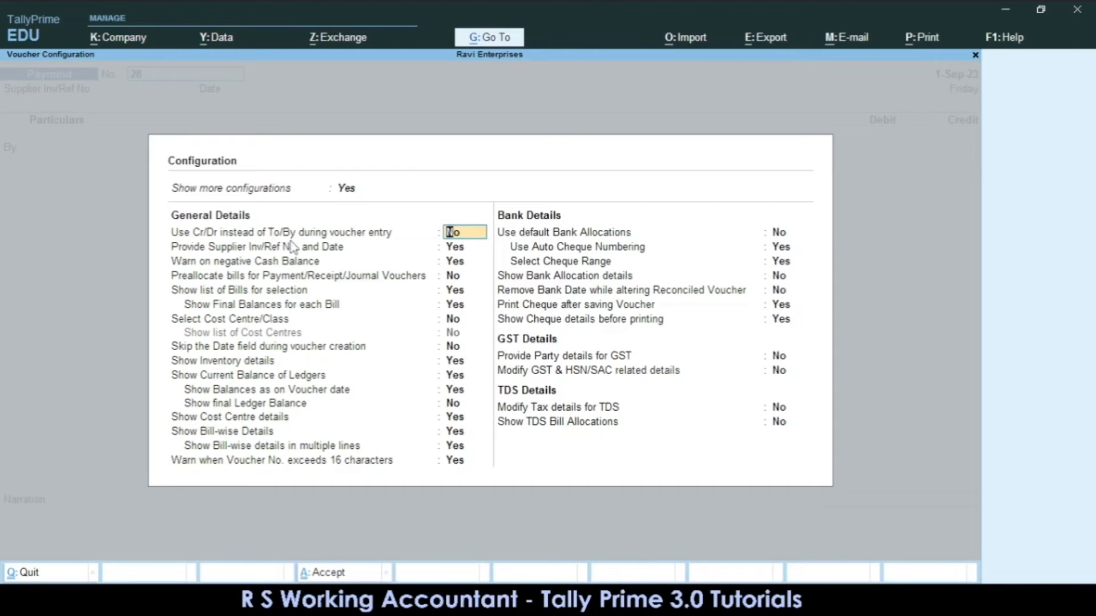
pyautogui.write('y')
pyautogui.press('Return')
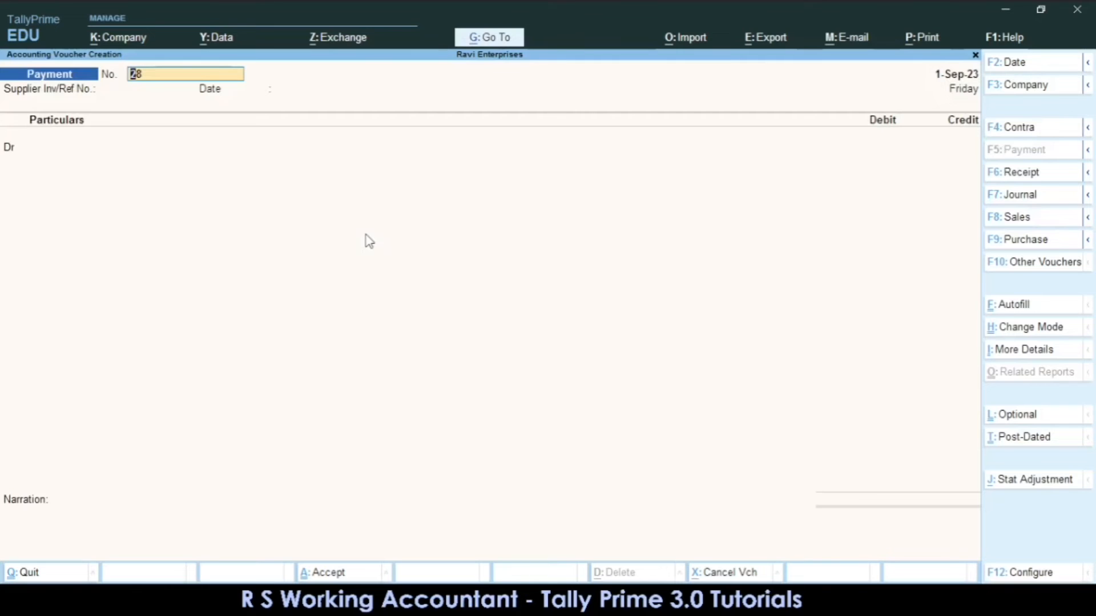
# - Return the payment voucher from its debit line entry to Single Entry mode
pyautogui.click(6, 150)
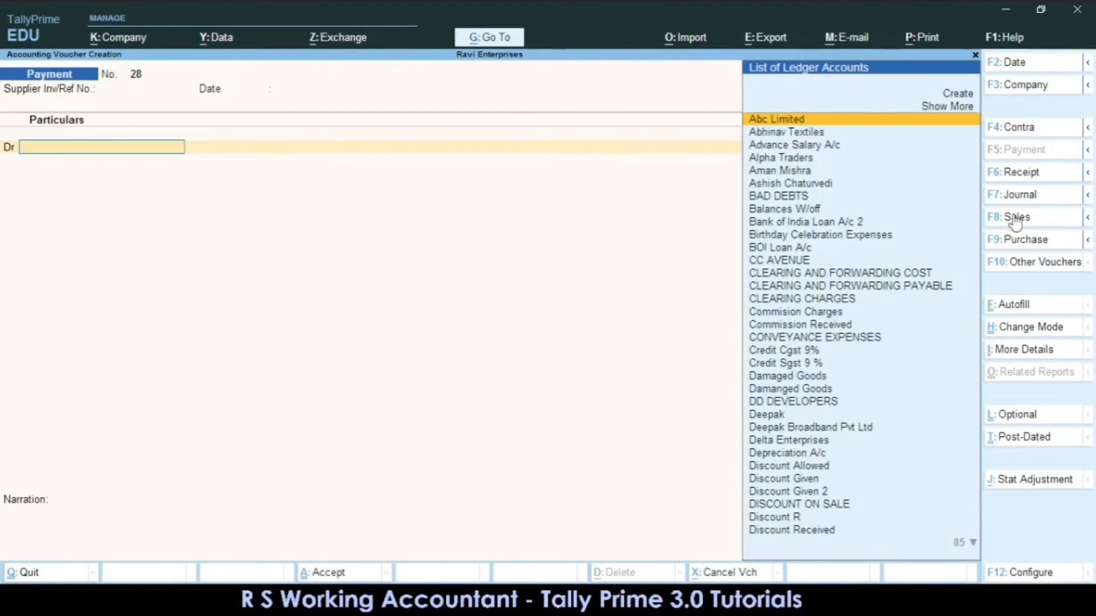
pyautogui.click(1033, 332)
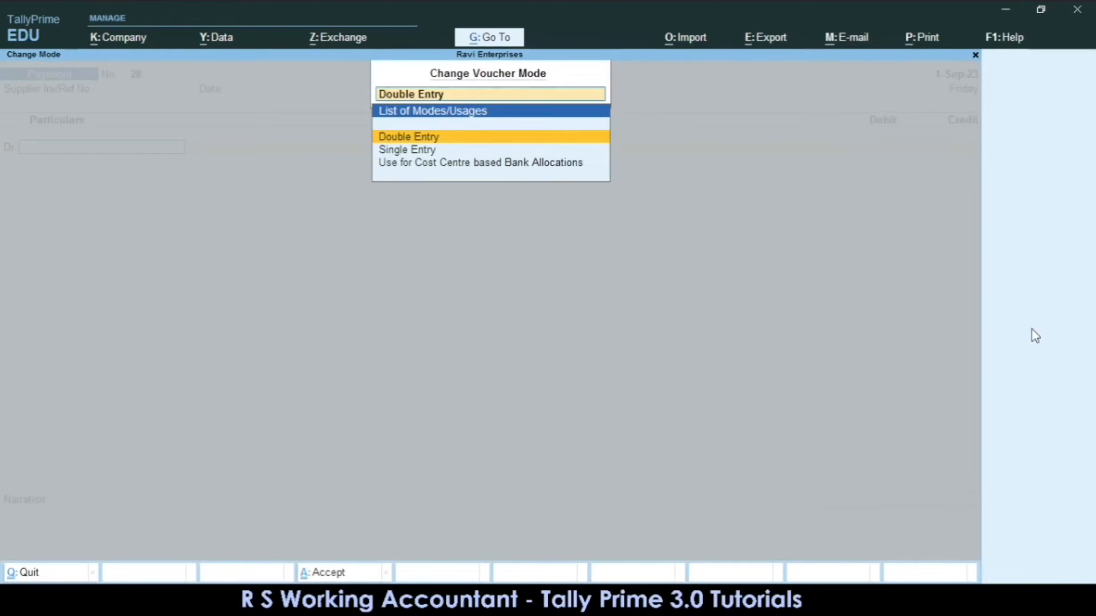
pyautogui.press('Down')
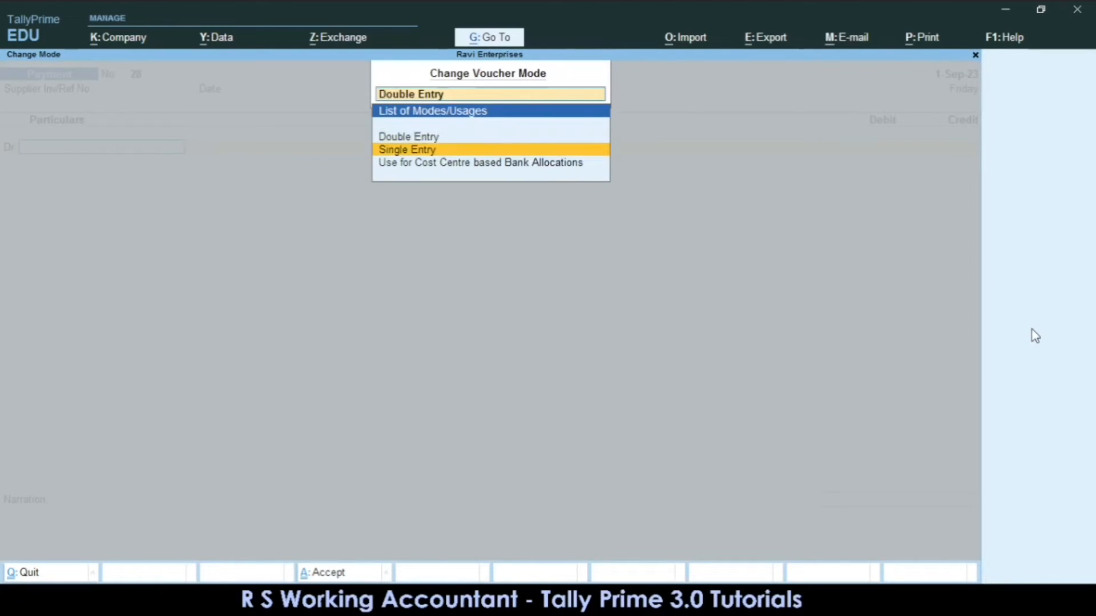
pyautogui.press('Return')
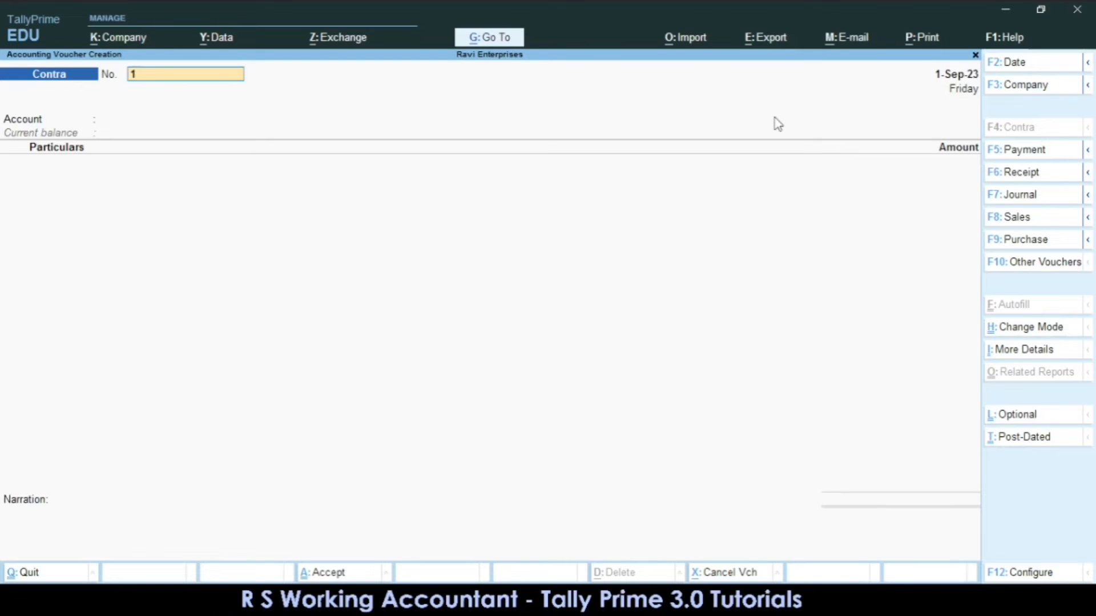
# - Start contra voucher 1 and set its account to BANK OF INDIA
pyautogui.press('Return')
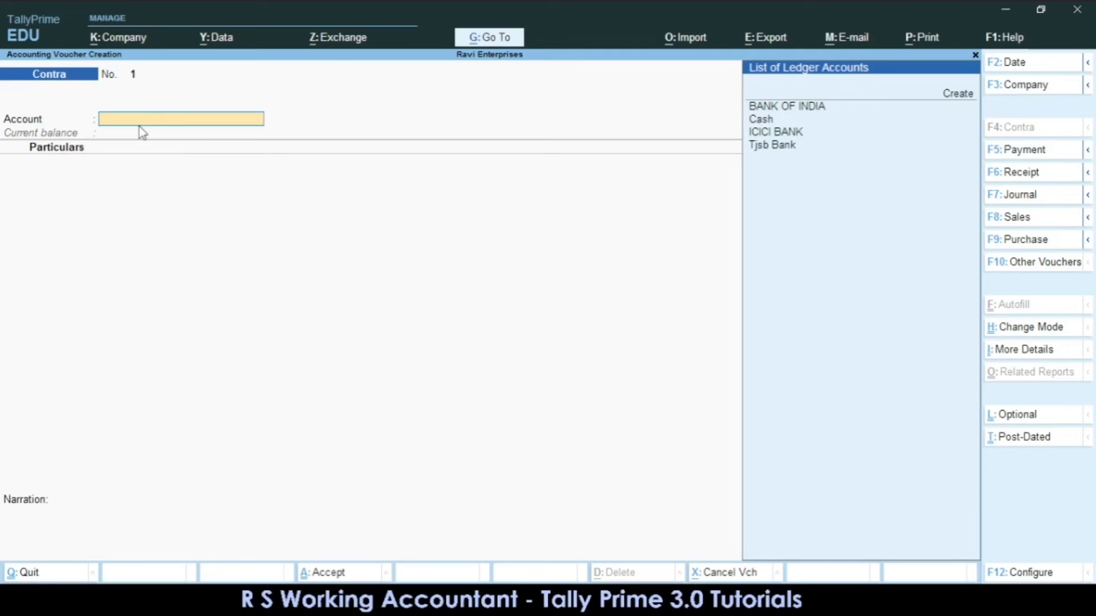
pyautogui.press('Down')
pyautogui.press('Down')
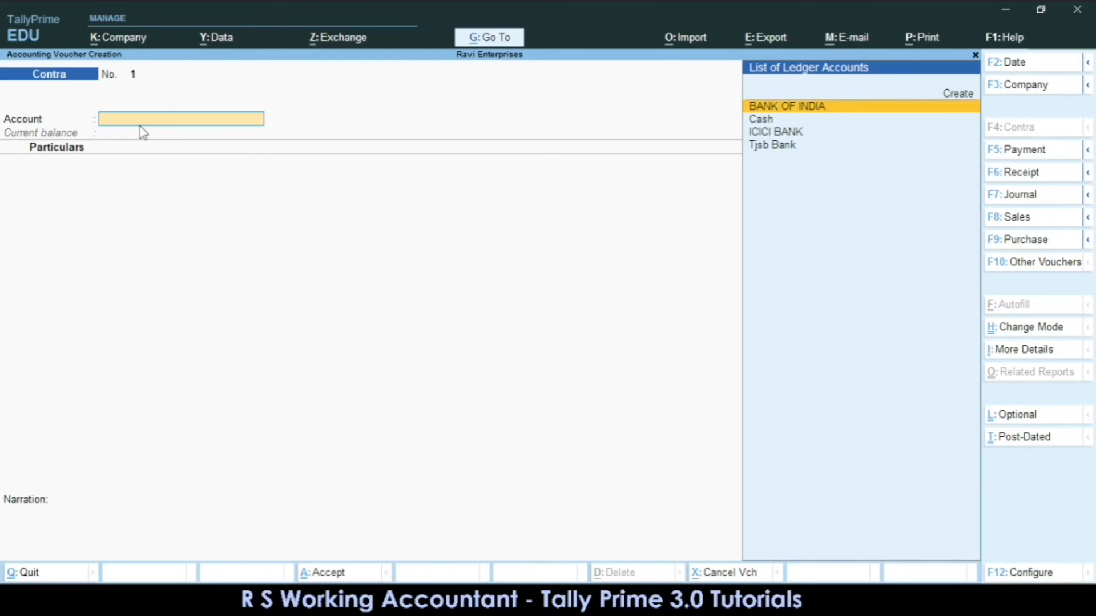
pyautogui.press('Return')
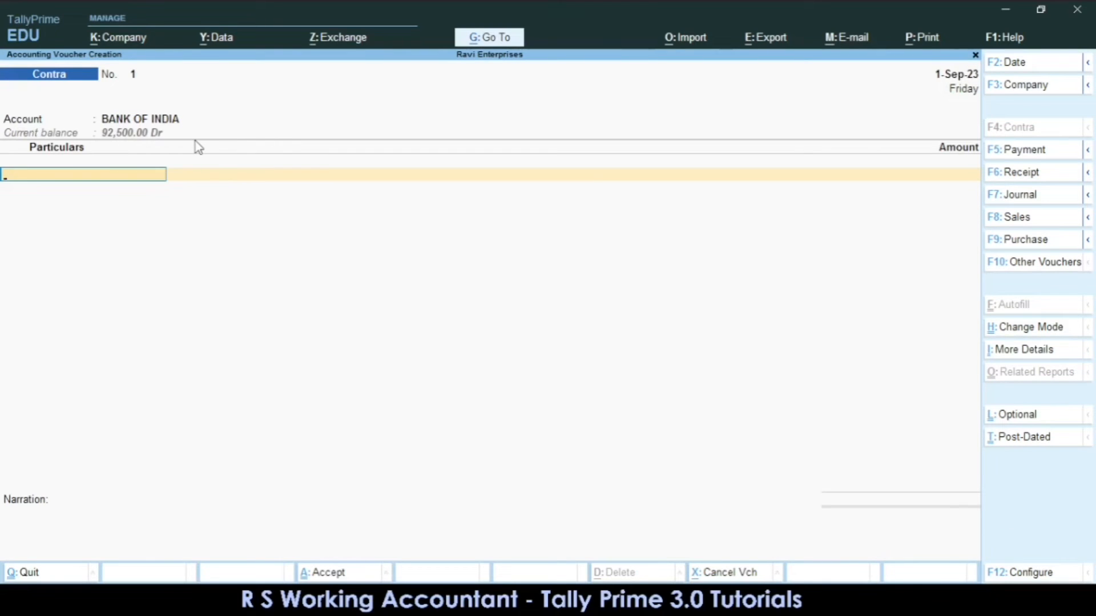
# - Add Cash to the contra voucher's particulars with an amount of 50000
pyautogui.write('CAS')
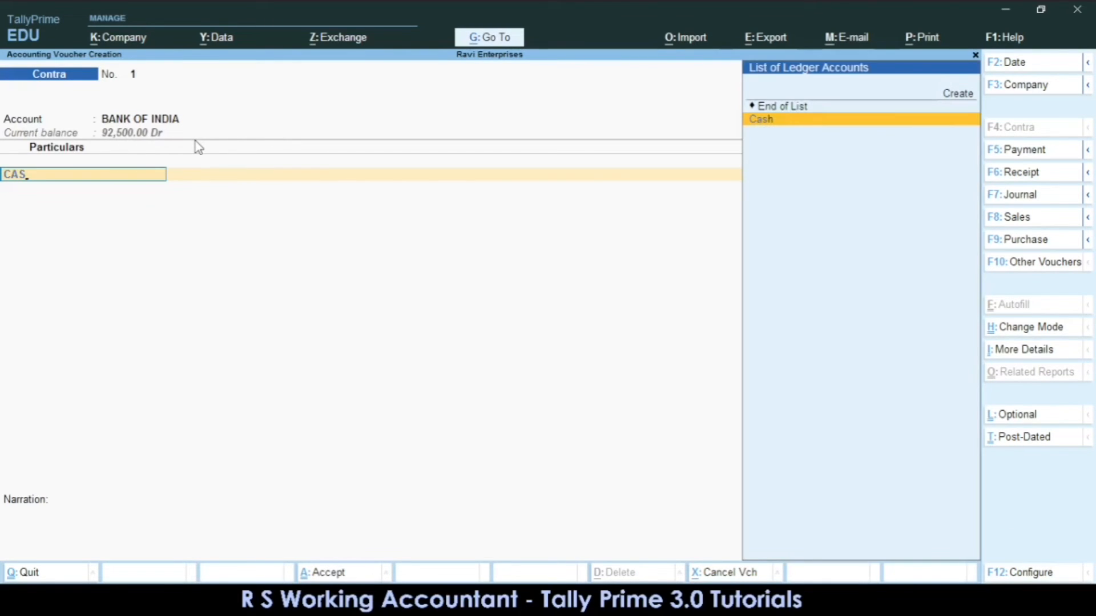
pyautogui.press('Return')
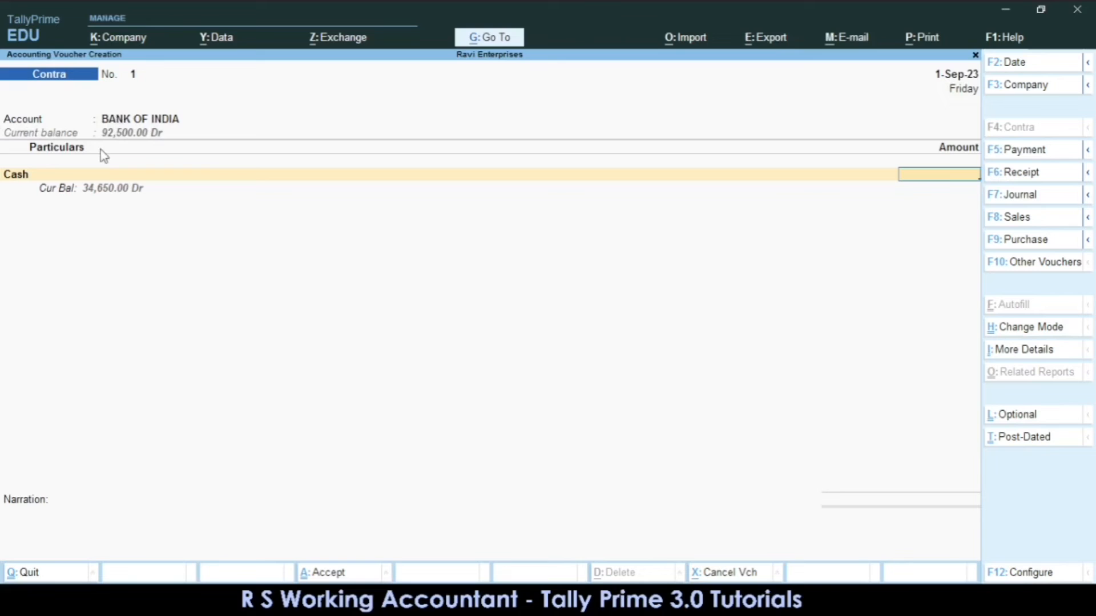
pyautogui.write('50000')
pyautogui.press('Return')
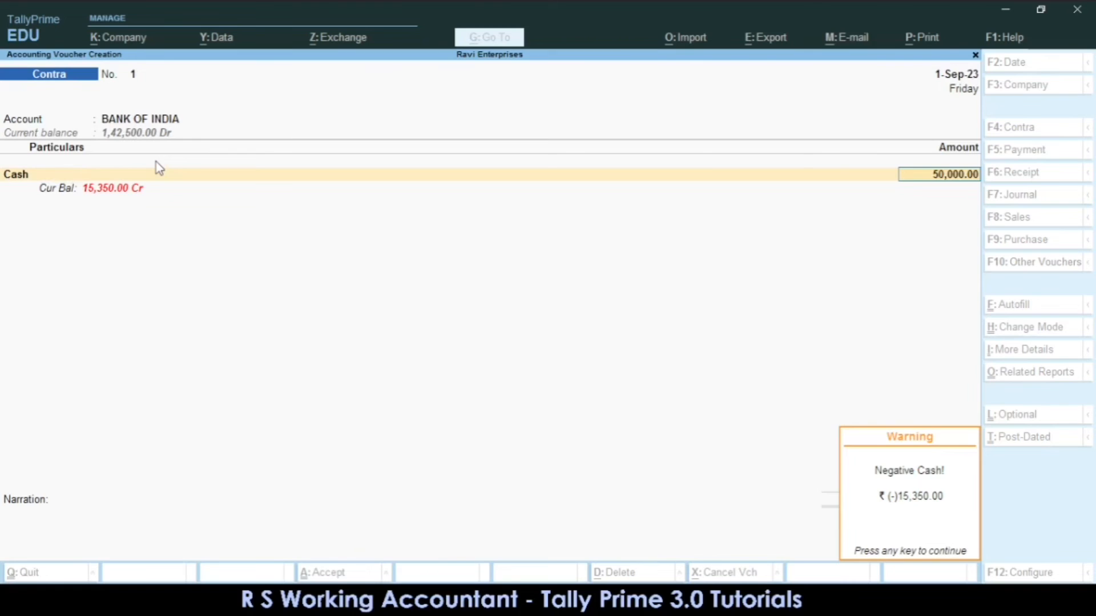
# - Keep the contra total at 50,000 and the BANK OF INDIA allocation as Cash, leaving every cash denomination blank
pyautogui.press('Return')
pyautogui.press('Return')
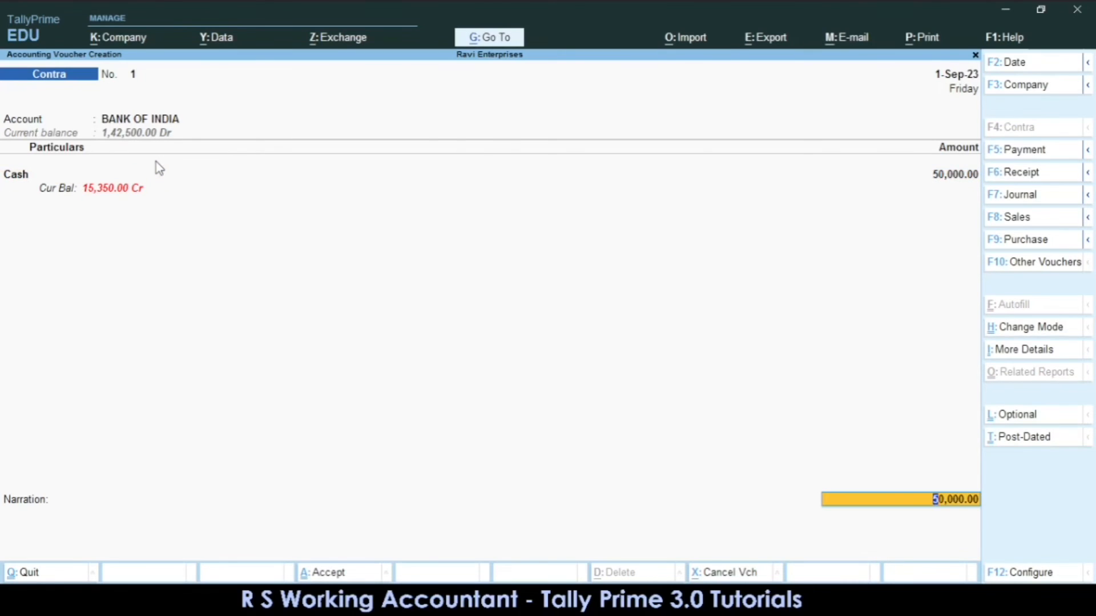
pyautogui.press('Return')
pyautogui.press('Return')
pyautogui.press('Return')
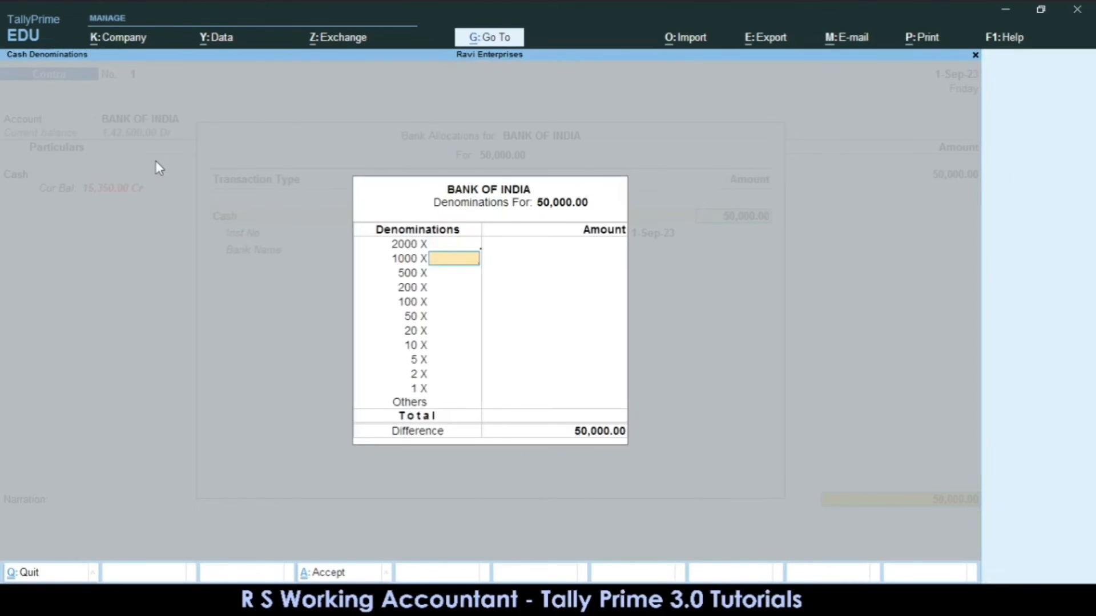
pyautogui.press('Return')
pyautogui.press('Return')
pyautogui.press('Return')
pyautogui.press('Return')
pyautogui.press('Return')
pyautogui.press('Return')
pyautogui.press('Return')
pyautogui.press('Return')
pyautogui.press('Return')
pyautogui.press('Return')
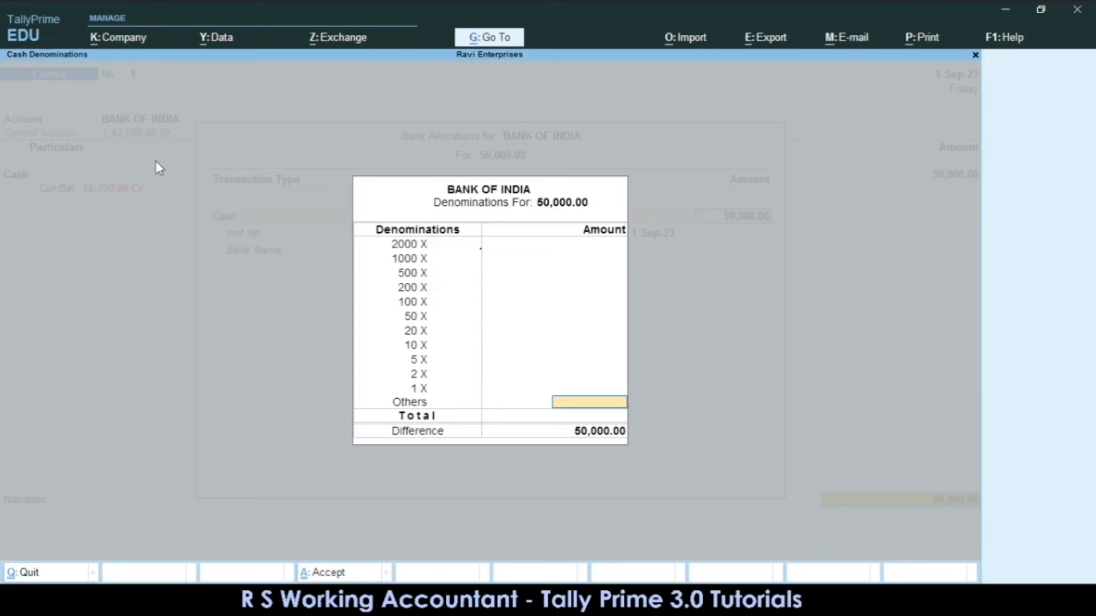
pyautogui.press('Return')
# - Complete the remaining bank allocation details without entries and save contra voucher 1 with no narration
pyautogui.press('Return')
pyautogui.press('Return')
pyautogui.press('Return')
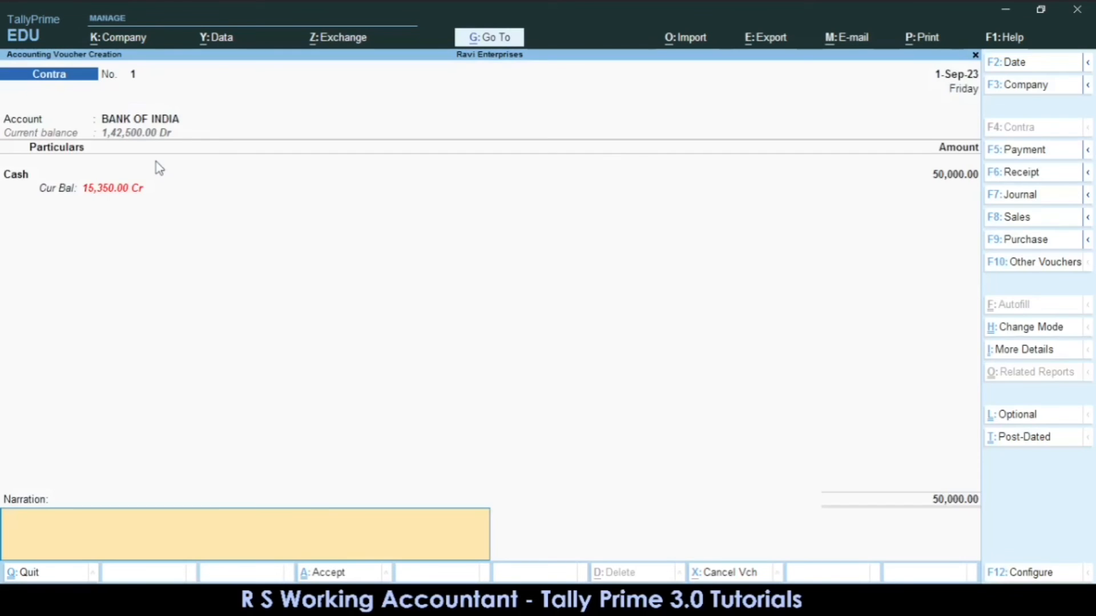
pyautogui.press('Return')
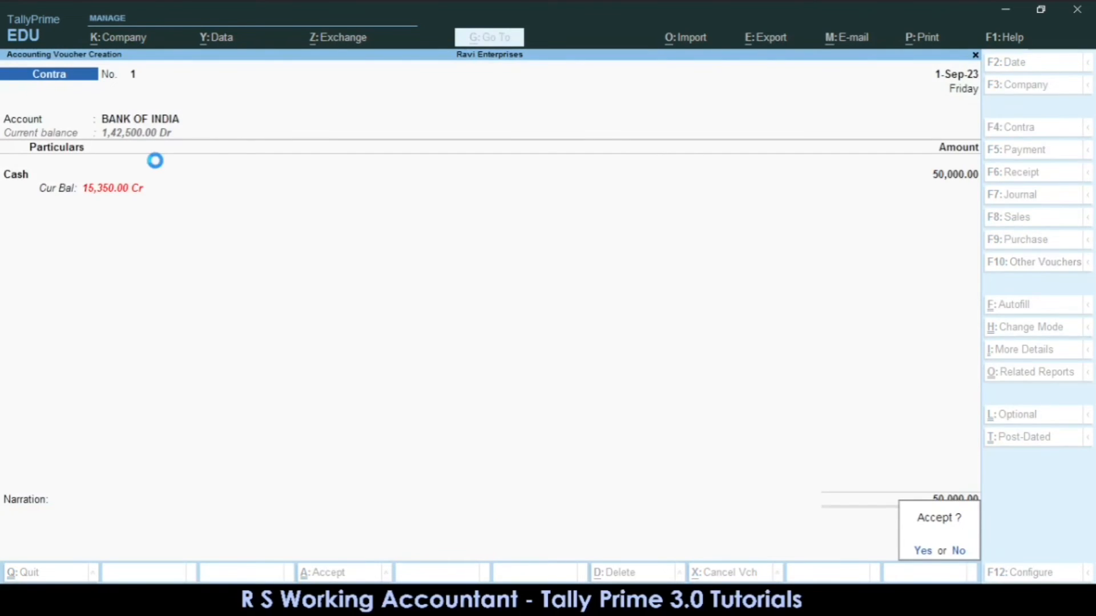
pyautogui.press('Return')
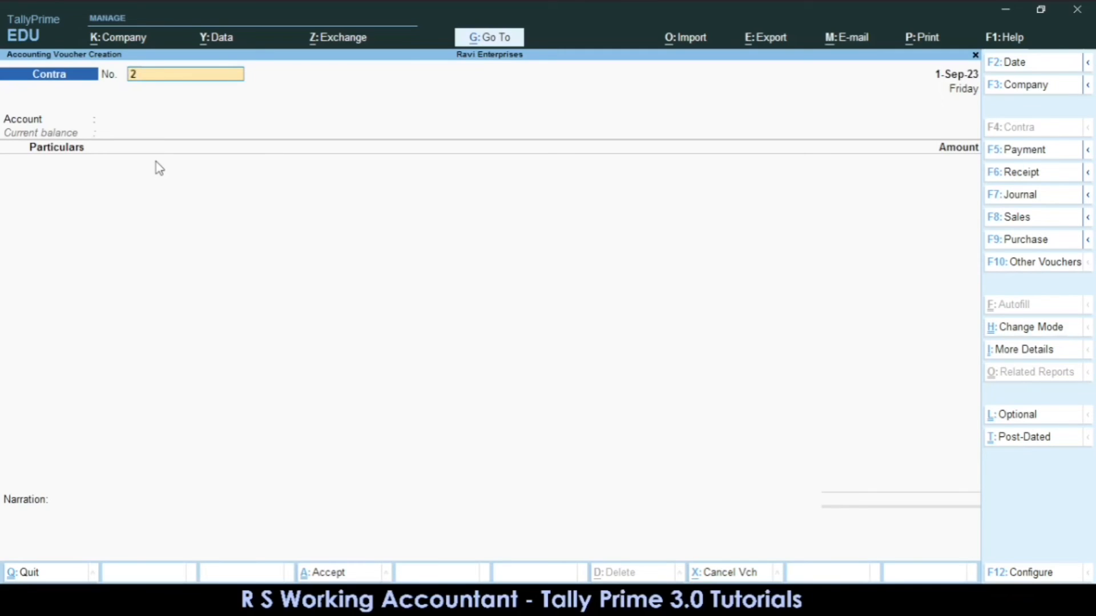
# - Start contra voucher 2 and set its account to Cash
pyautogui.press('Return')
pyautogui.press('Return')
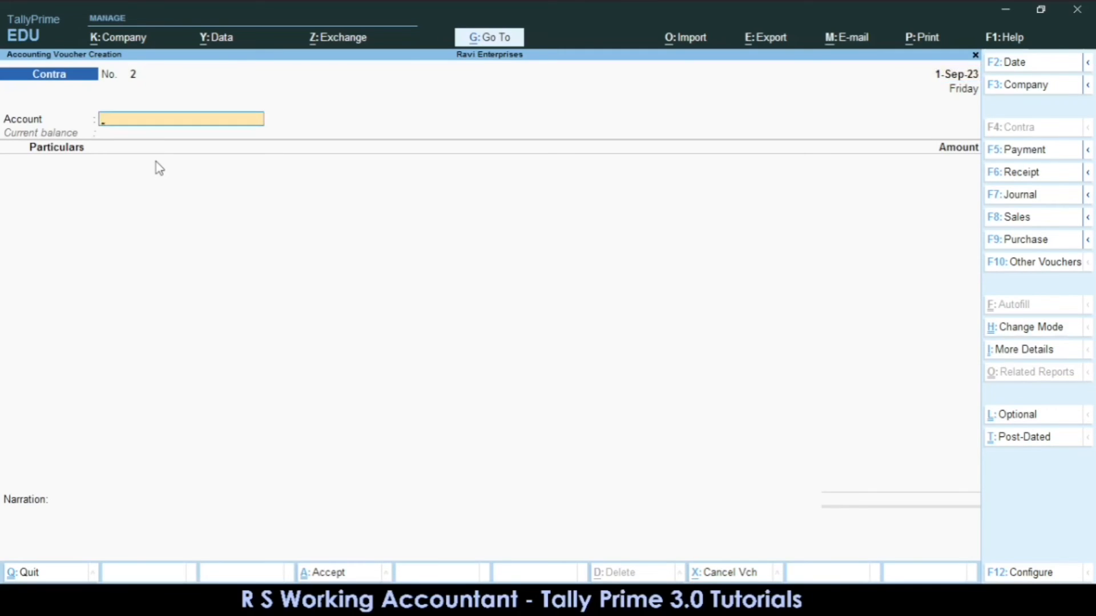
pyautogui.write('CAS')
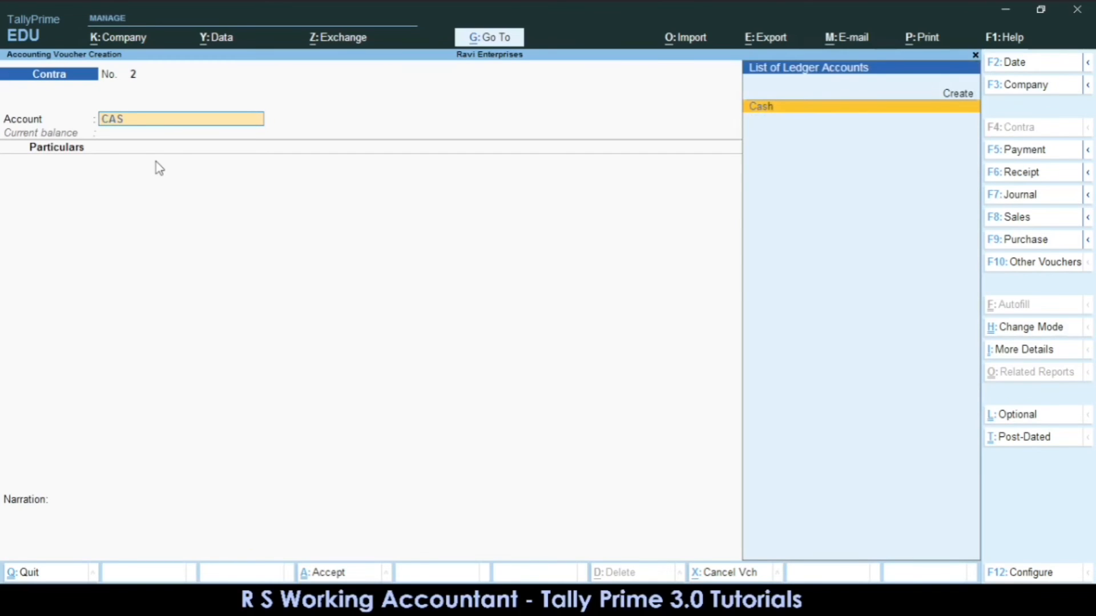
pyautogui.press('Return')
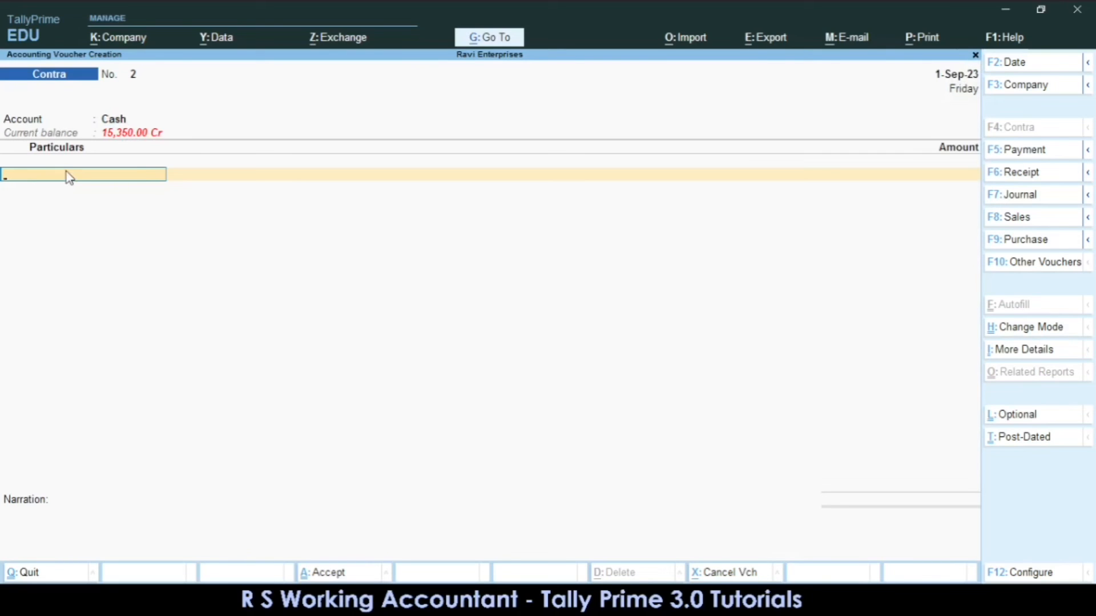
# - Add BANK OF INDIA to the particulars of contra voucher 2 with an amount of 65000
pyautogui.write('BAM')
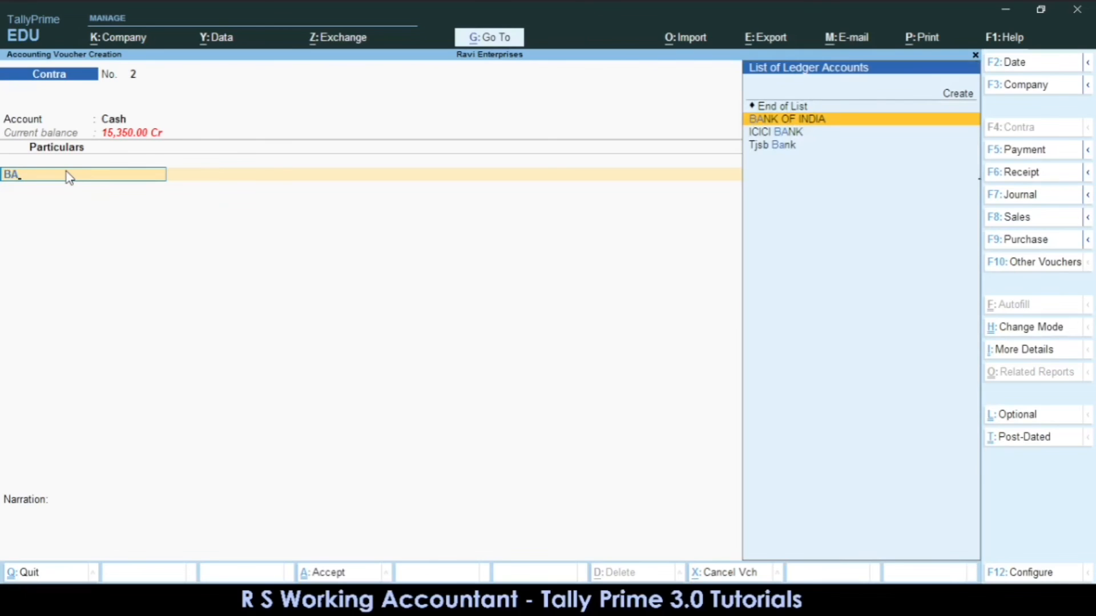
pyautogui.press('Return')
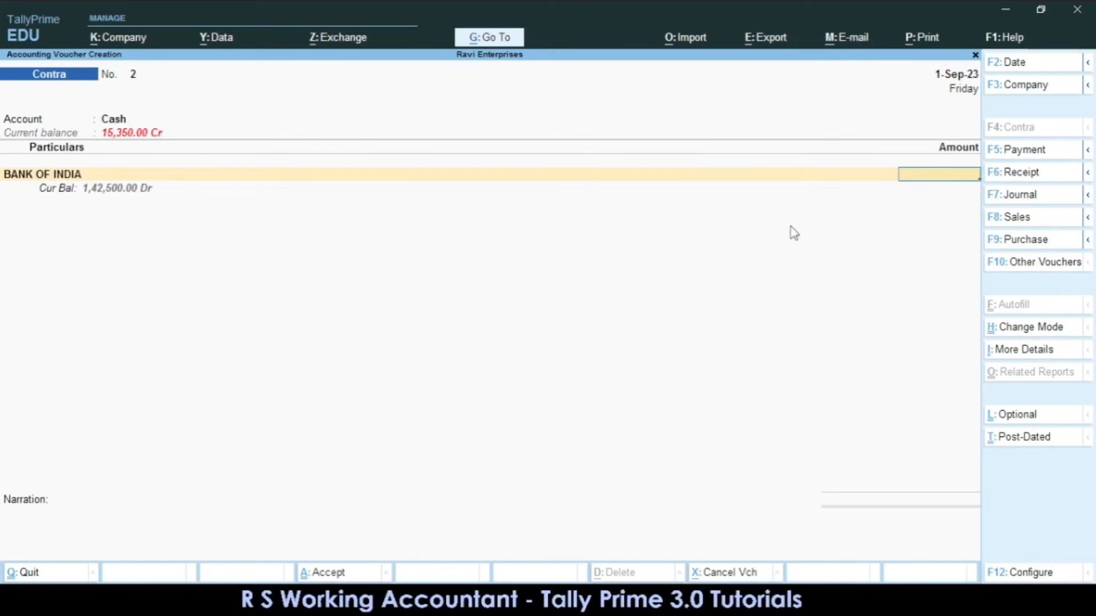
pyautogui.write('65000')
pyautogui.press('Return')
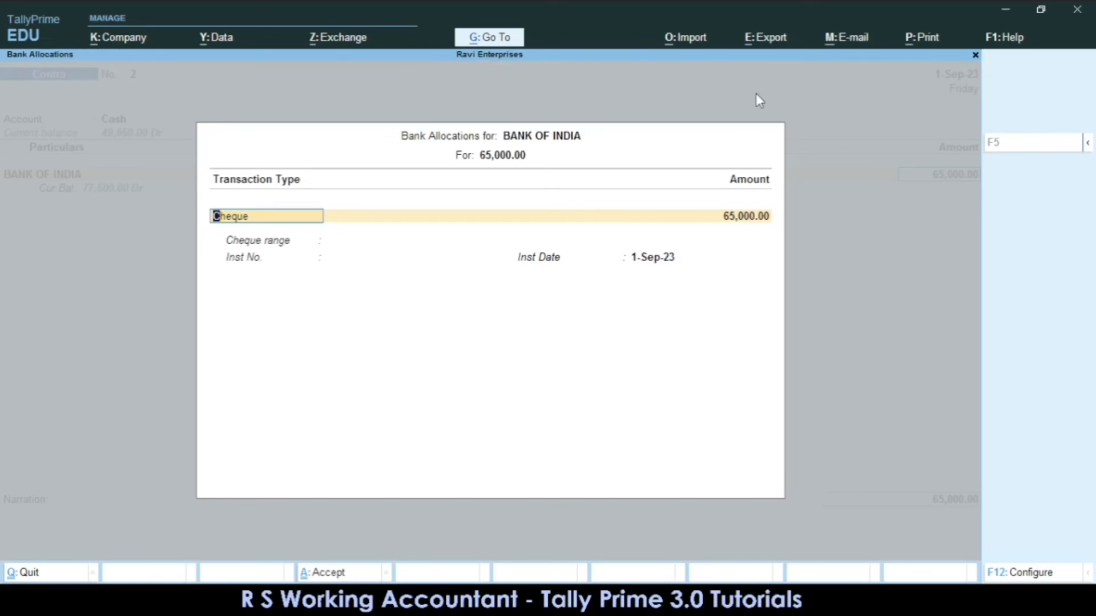
# - Allocate the withdrawal as Cheque with cheque range Not Applicable and no instrument number, and save contra voucher 2 without a narration
pyautogui.press('Return')
pyautogui.press('Return')
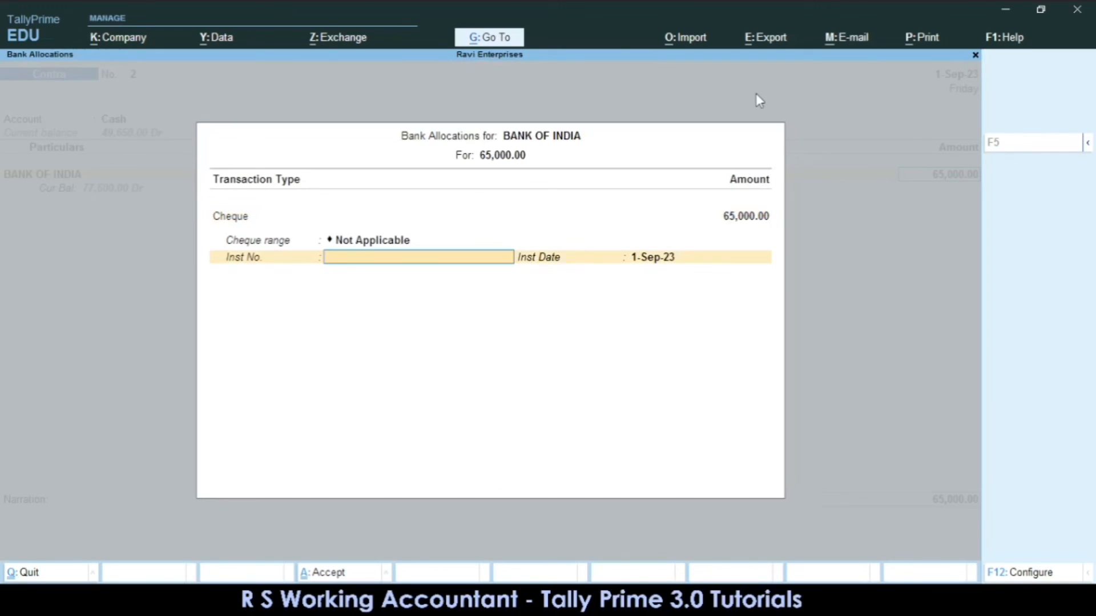
pyautogui.press('Return')
pyautogui.press('Return')
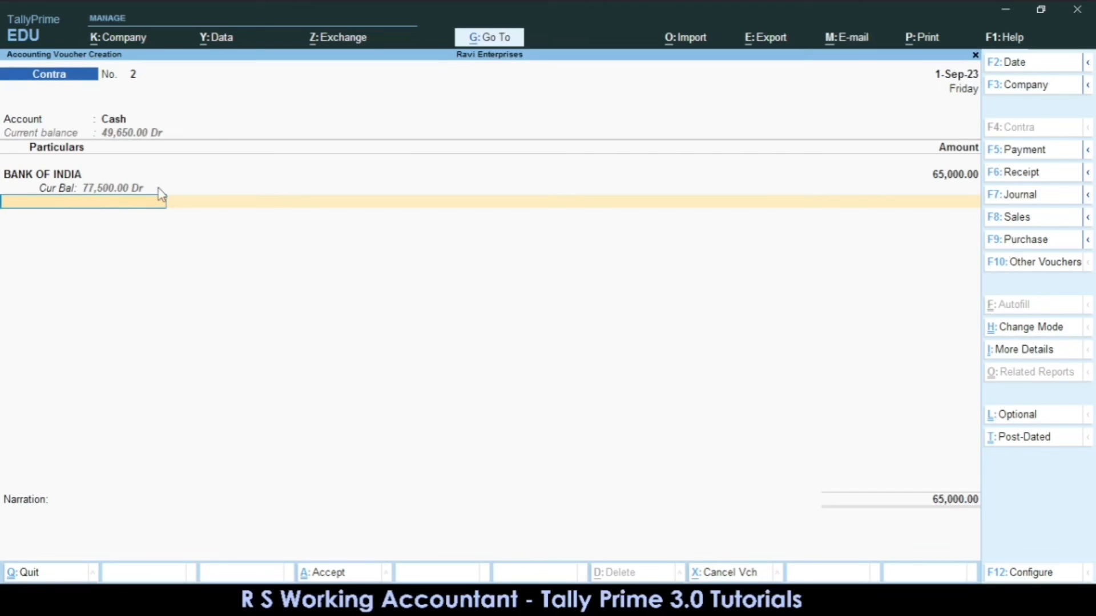
pyautogui.press('Return')
pyautogui.press('Return')
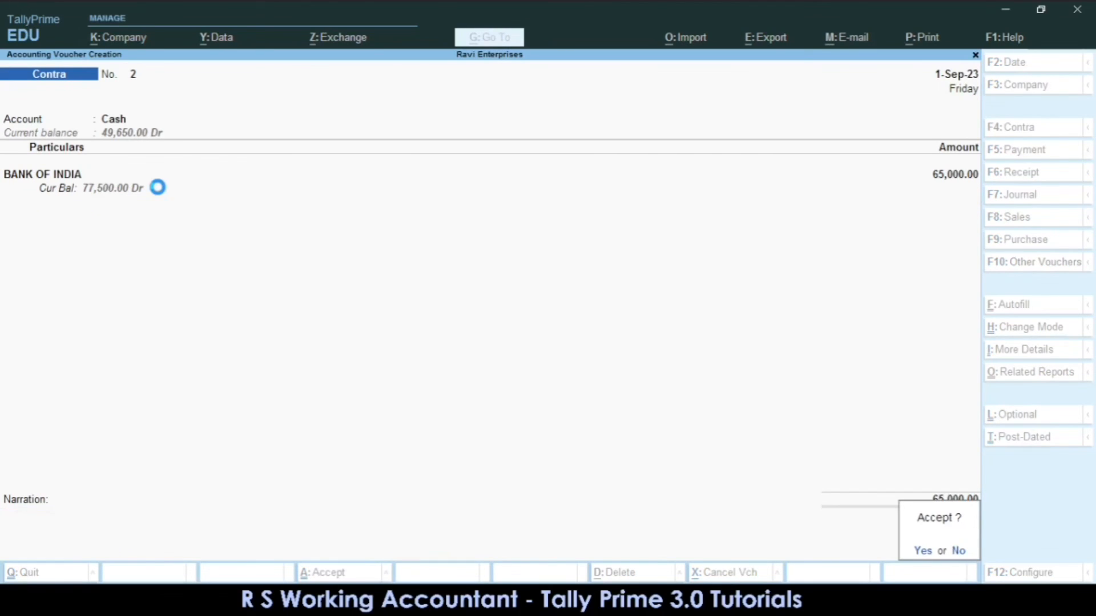
pyautogui.press('Return')
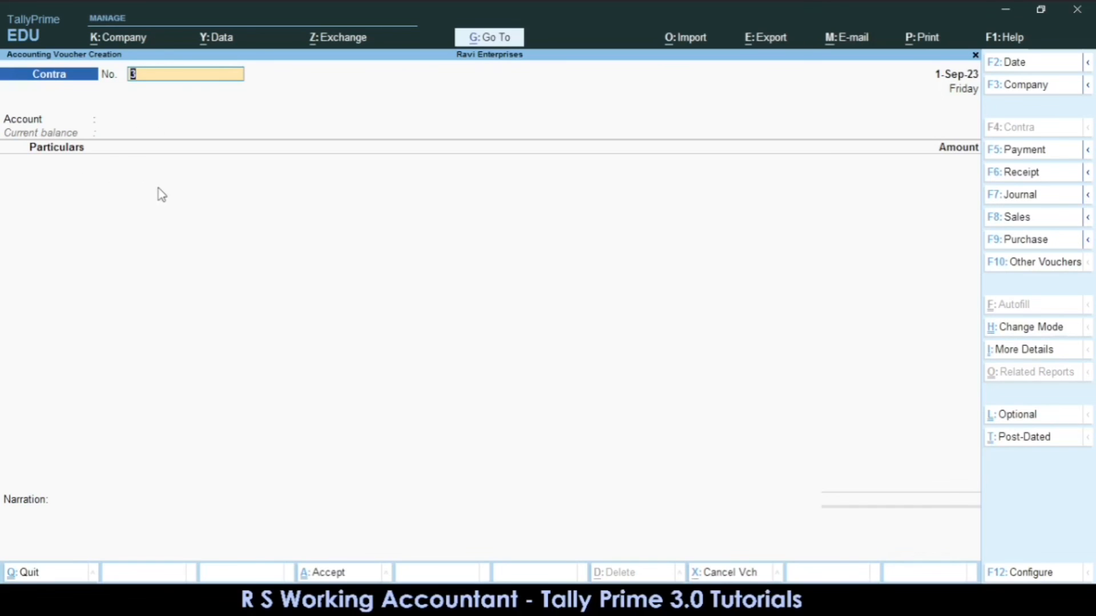
# - Review the saved contra vouchers 1 and 2, comparing the account and particulars of the cash deposit and the cash withdrawal
pyautogui.press('pageup')
pyautogui.press('pageup')
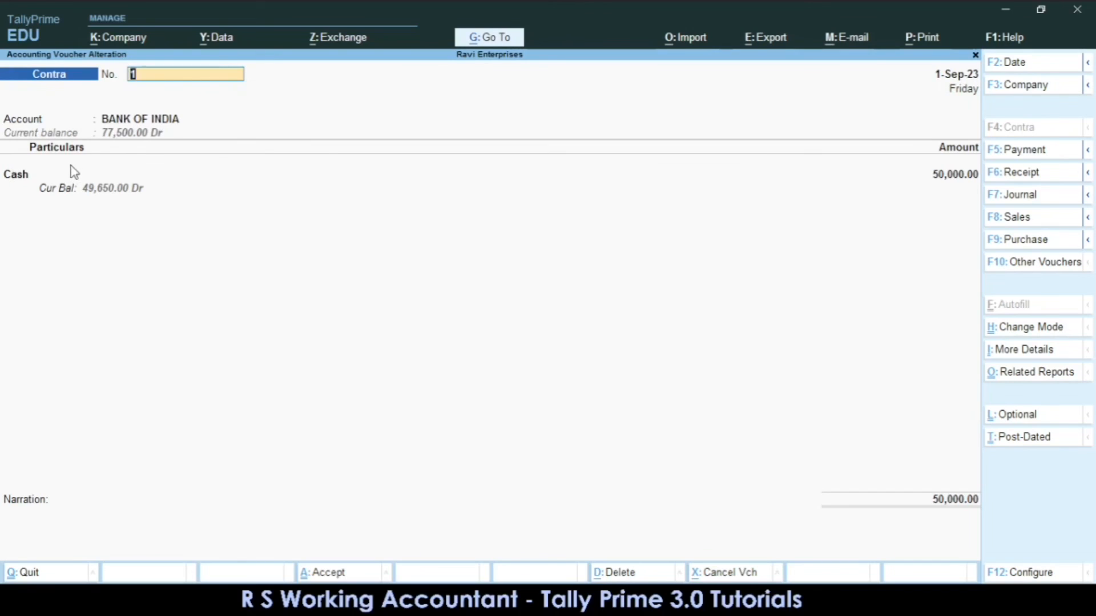
pyautogui.press('pagedown')
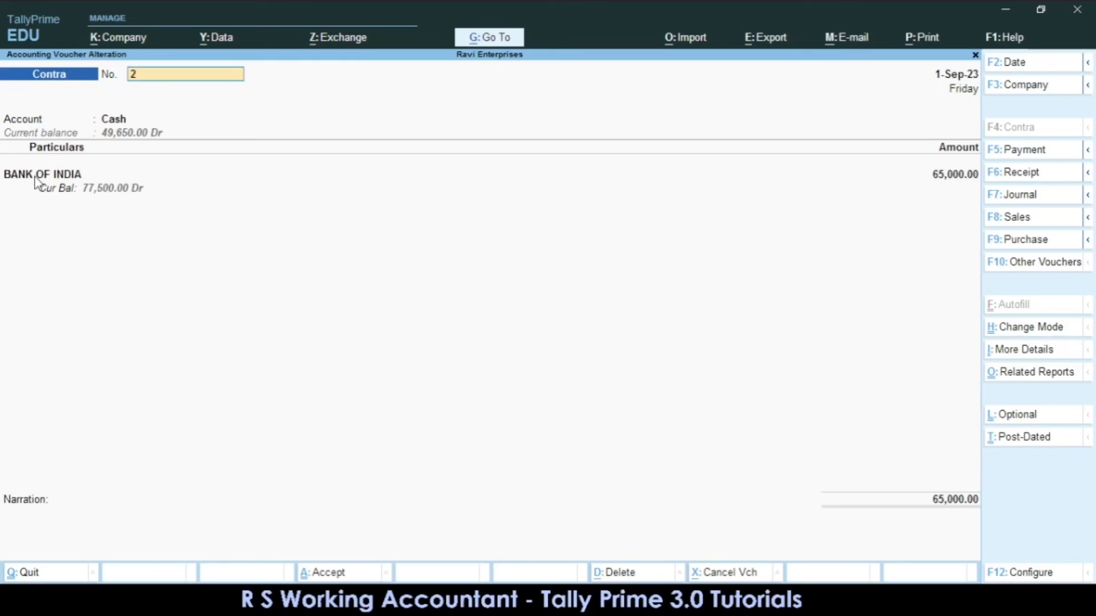
pyautogui.click(110, 122)
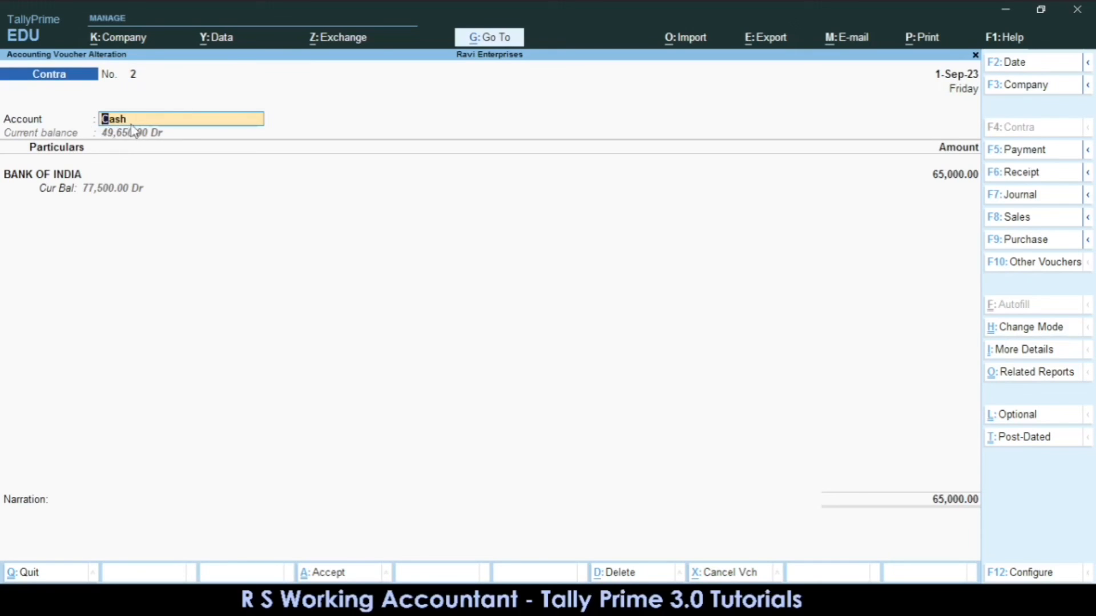